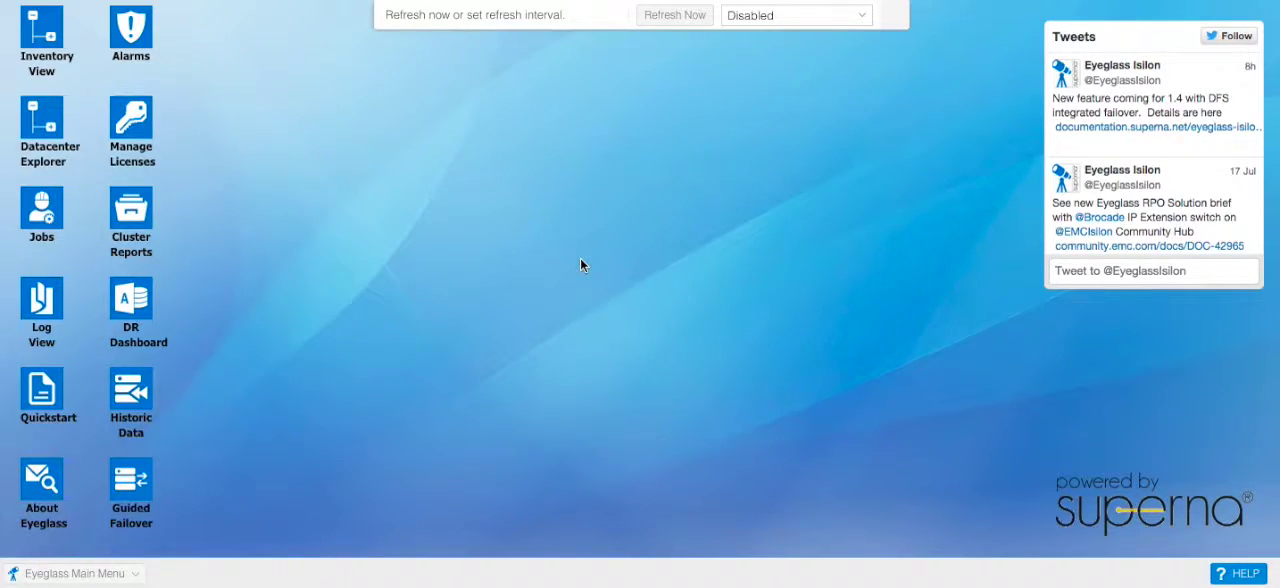
pyautogui.click(55, 64)
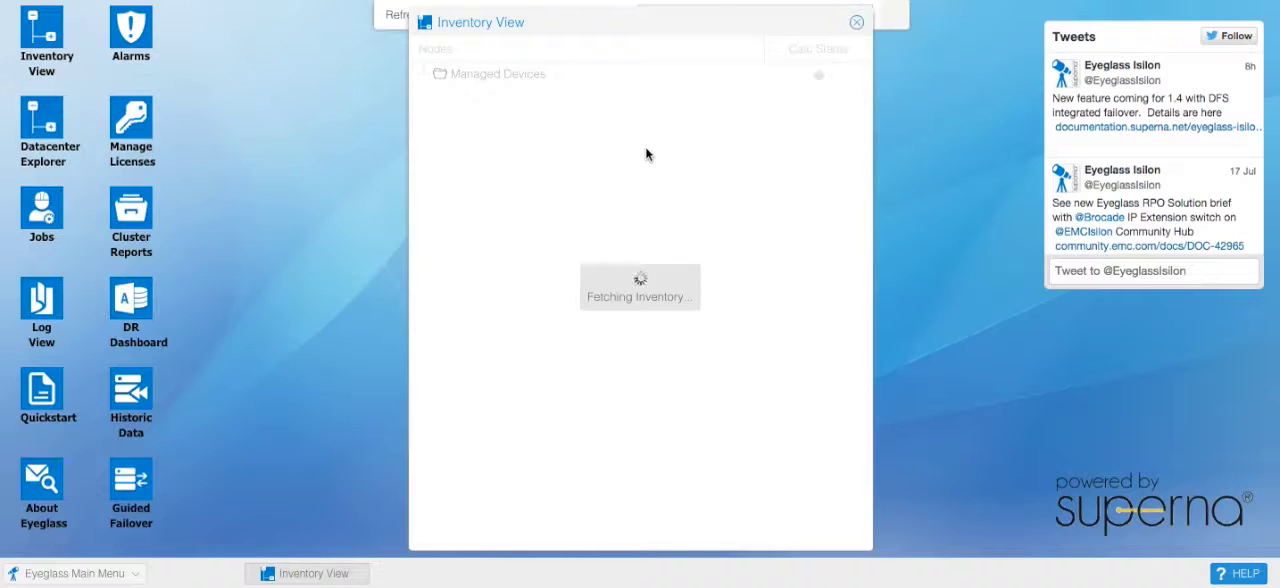
pyautogui.click(857, 24)
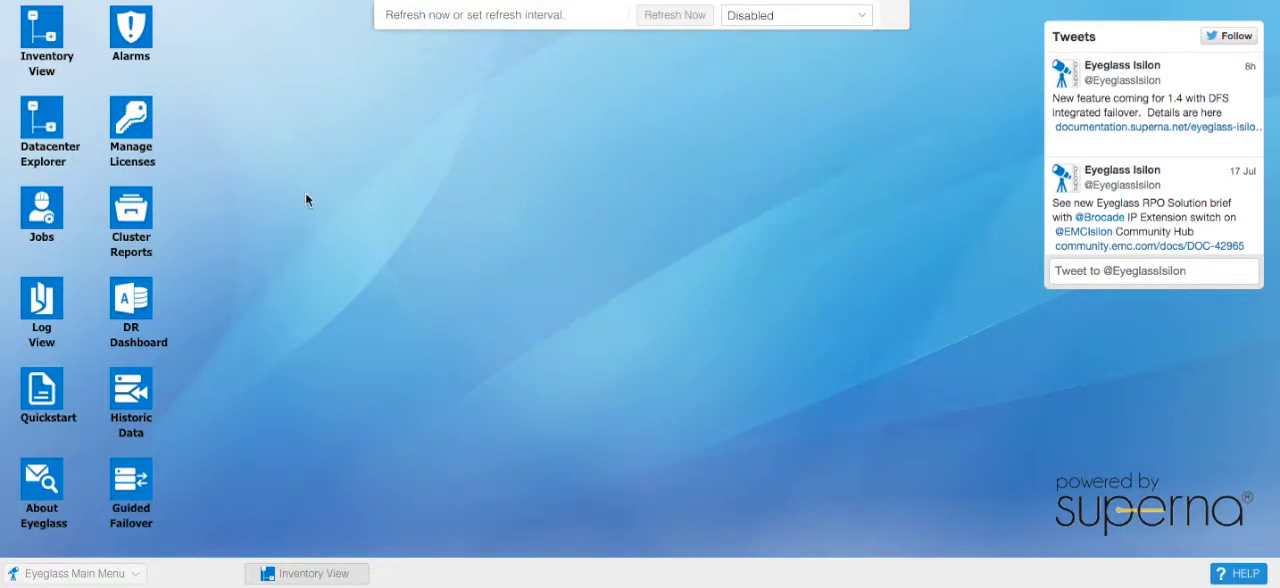
# Step: Examine the job definition details of the configuration replication jobs Cluster-1-7201_policy1 and Cluster-1-7201_policy2
pyautogui.click(42, 240)
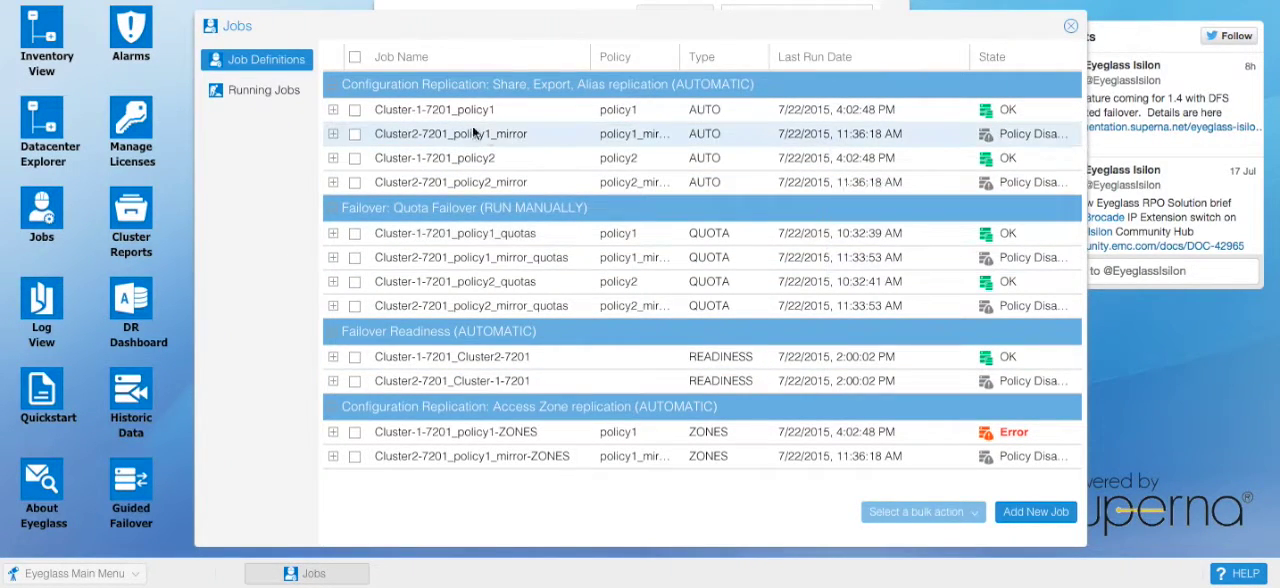
pyautogui.click(333, 111)
pyautogui.click(333, 111)
pyautogui.click(334, 160)
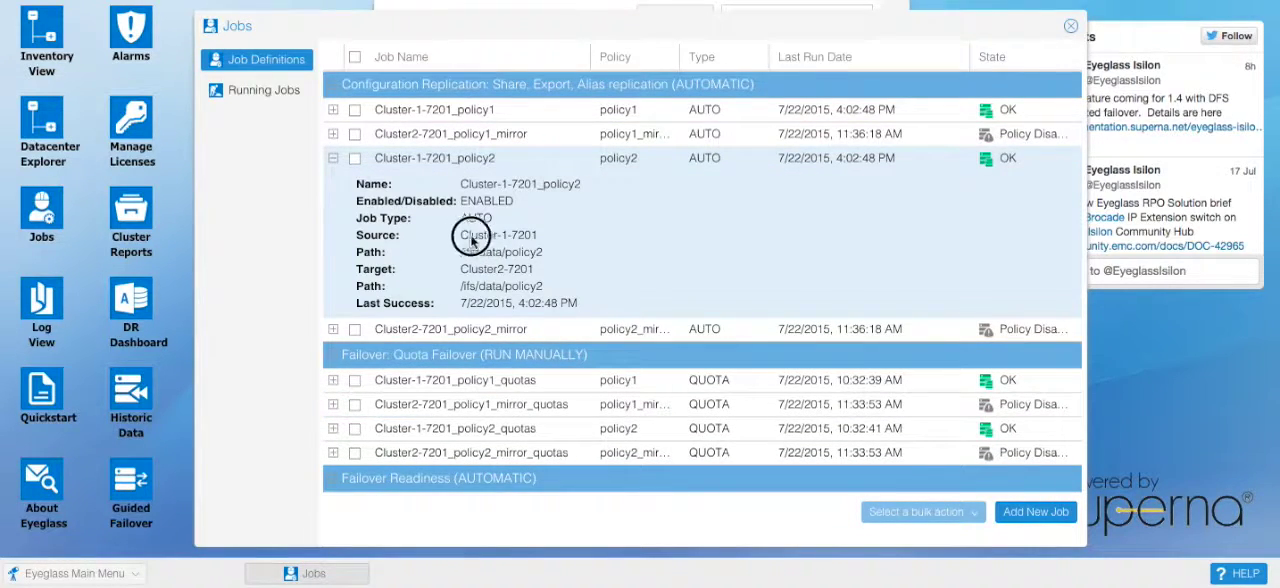
pyautogui.click(339, 159)
pyautogui.click(1070, 26)
# Step: Review the policy readiness details of Cluster-1-7201_policy1 and Cluster-1-7201_policy2 in the DR Dashboard
pyautogui.click(133, 340)
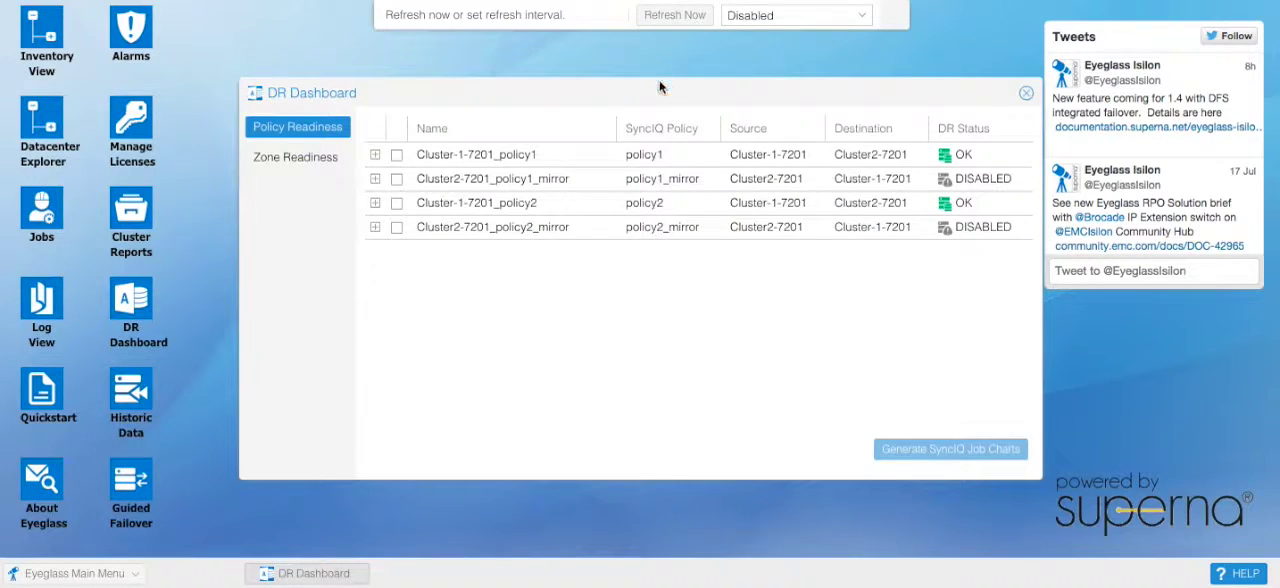
pyautogui.moveTo(668, 95); pyautogui.dragTo(639, 78)
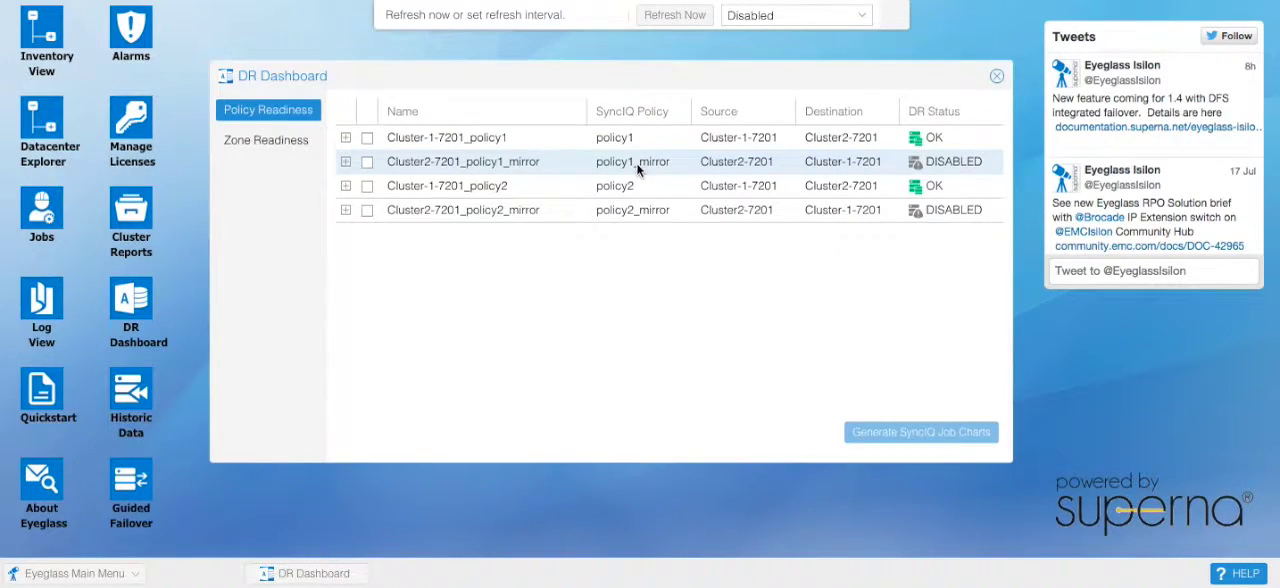
pyautogui.click(345, 138)
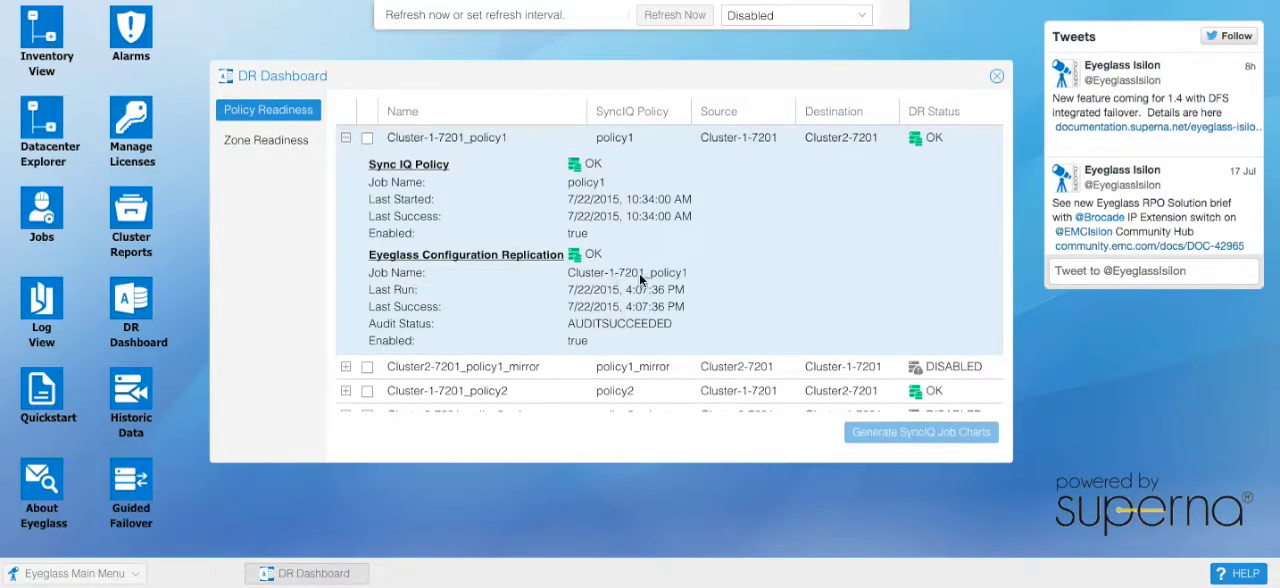
pyautogui.click(346, 138)
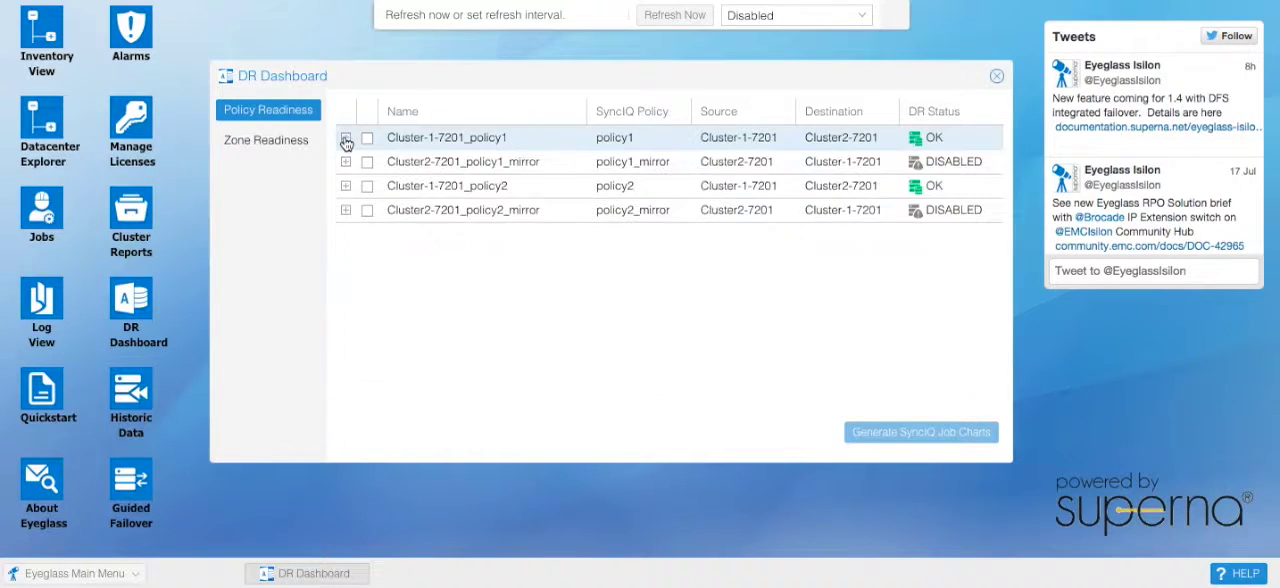
pyautogui.click(346, 187)
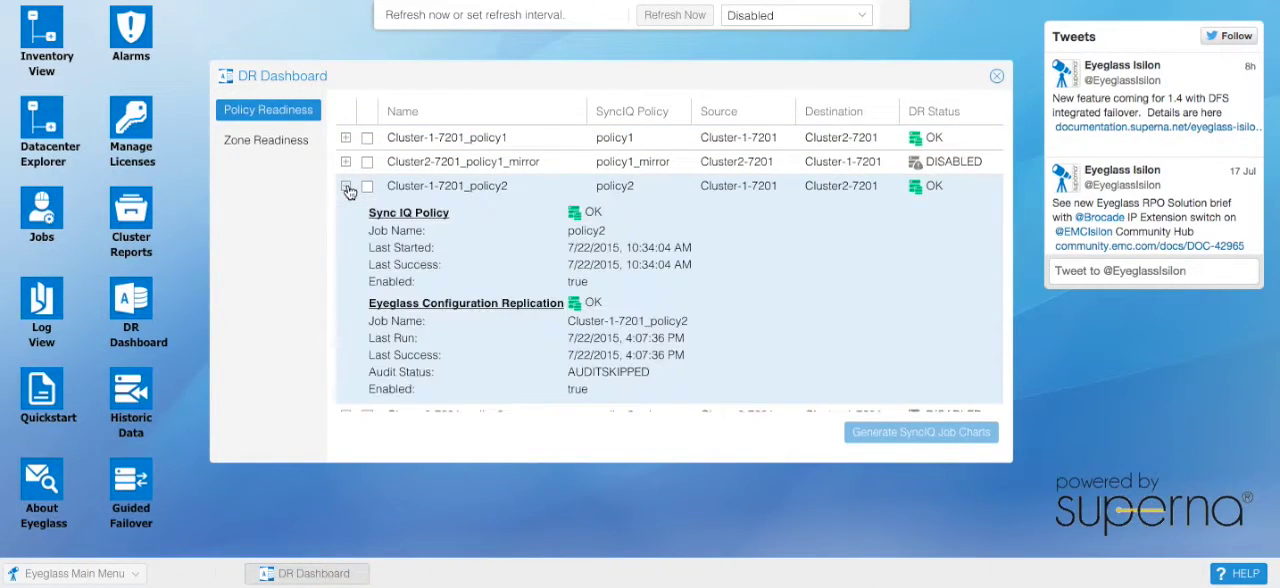
pyautogui.click(346, 187)
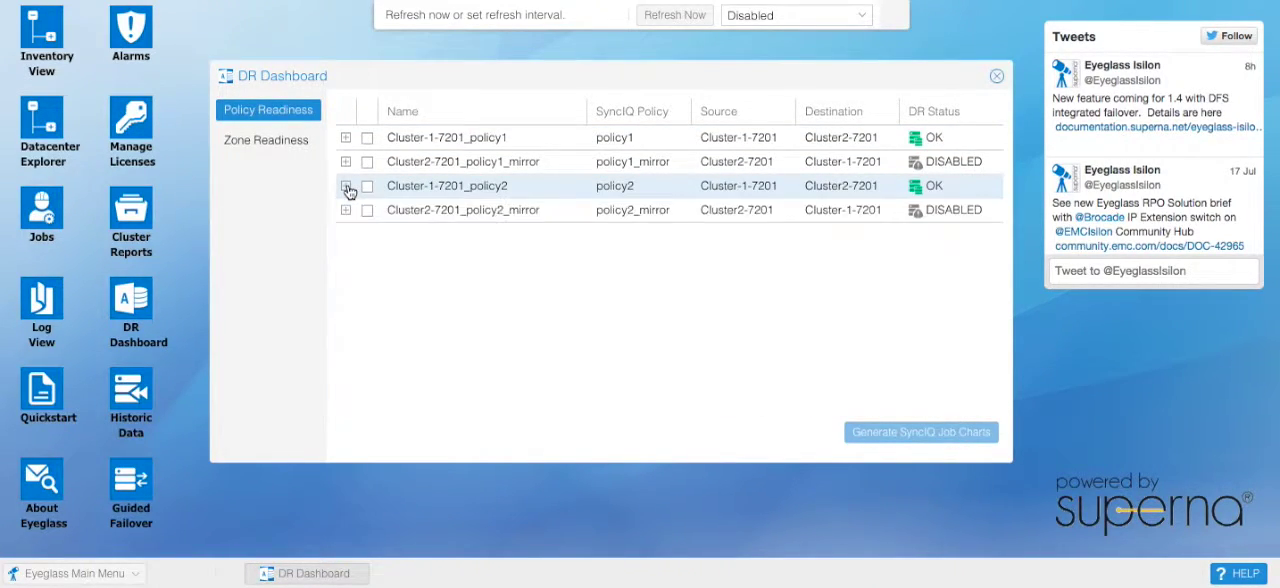
pyautogui.click(997, 78)
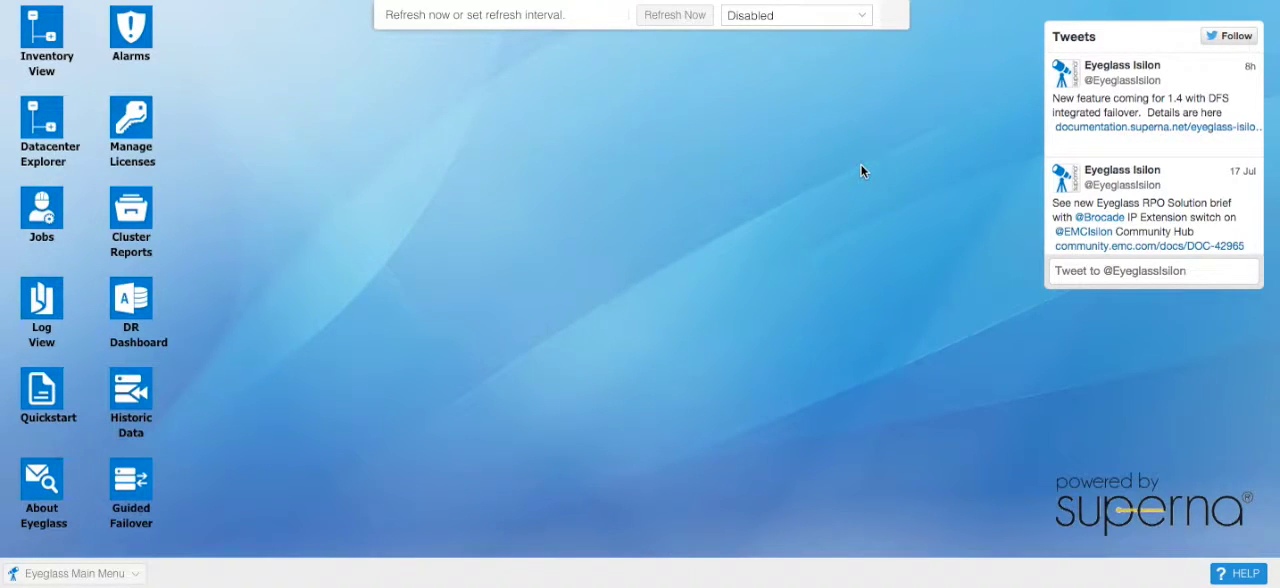
# Step: Set up a Single Policy guided failover with source cluster Cluster-1-7201 and the option to force failover when there are opened files
pyautogui.click(129, 510)
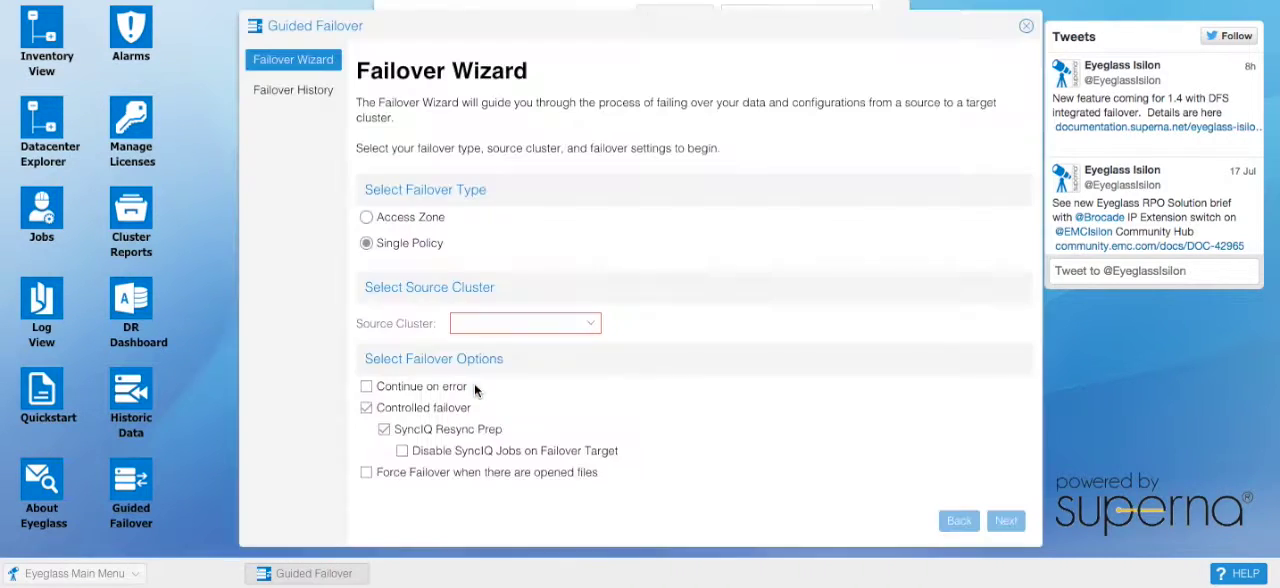
pyautogui.moveTo(649, 29); pyautogui.dragTo(630, 21)
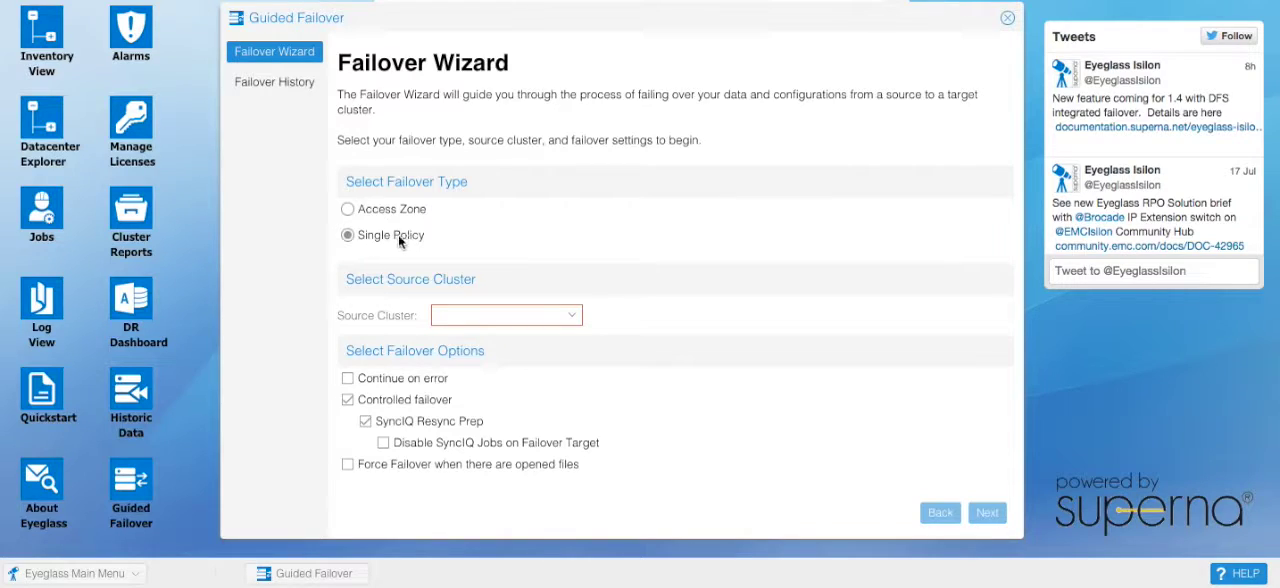
pyautogui.click(571, 316)
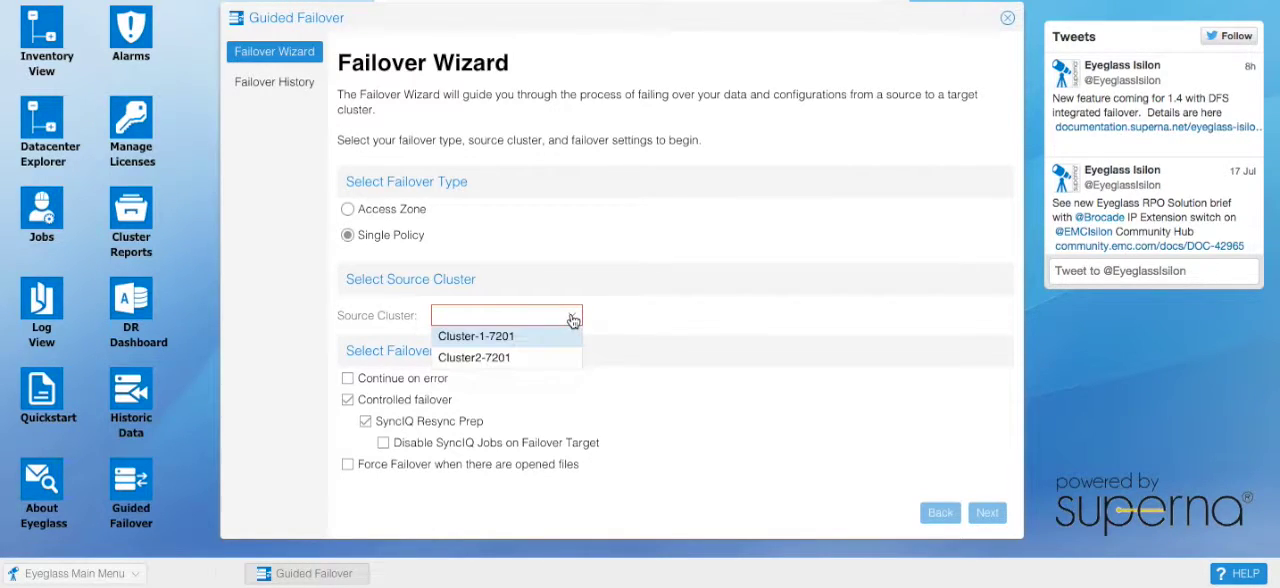
pyautogui.click(493, 341)
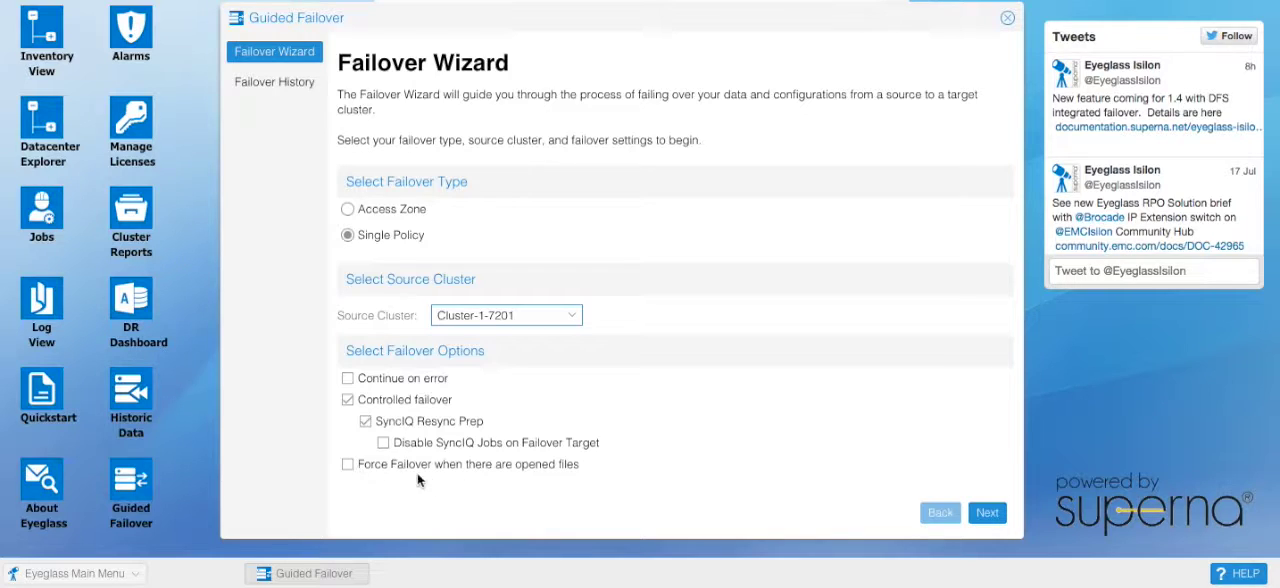
pyautogui.click(348, 465)
pyautogui.click(988, 513)
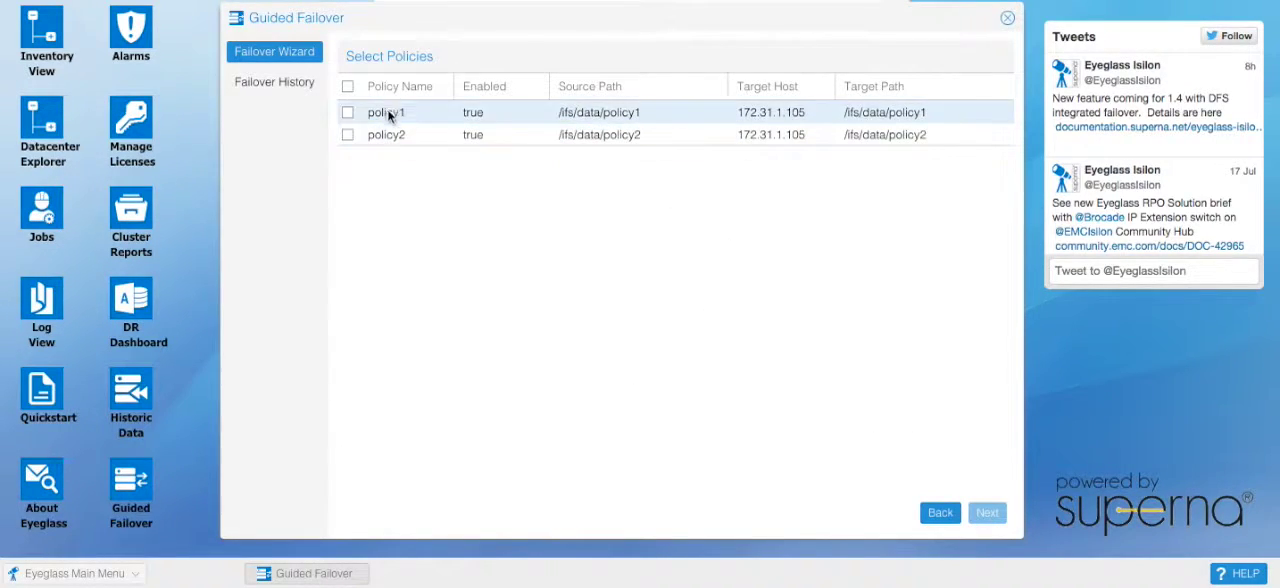
# Step: Include both policy1 and policy2 in the failover, acknowledge the reviewed settings and run the failover
pyautogui.click(347, 86)
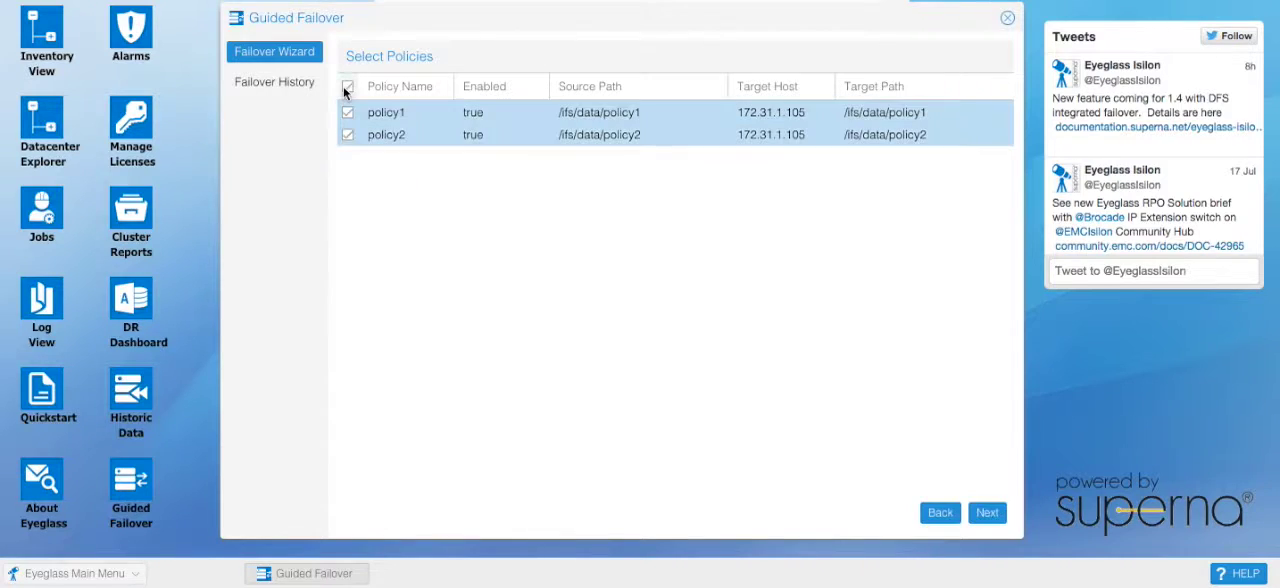
pyautogui.click(987, 513)
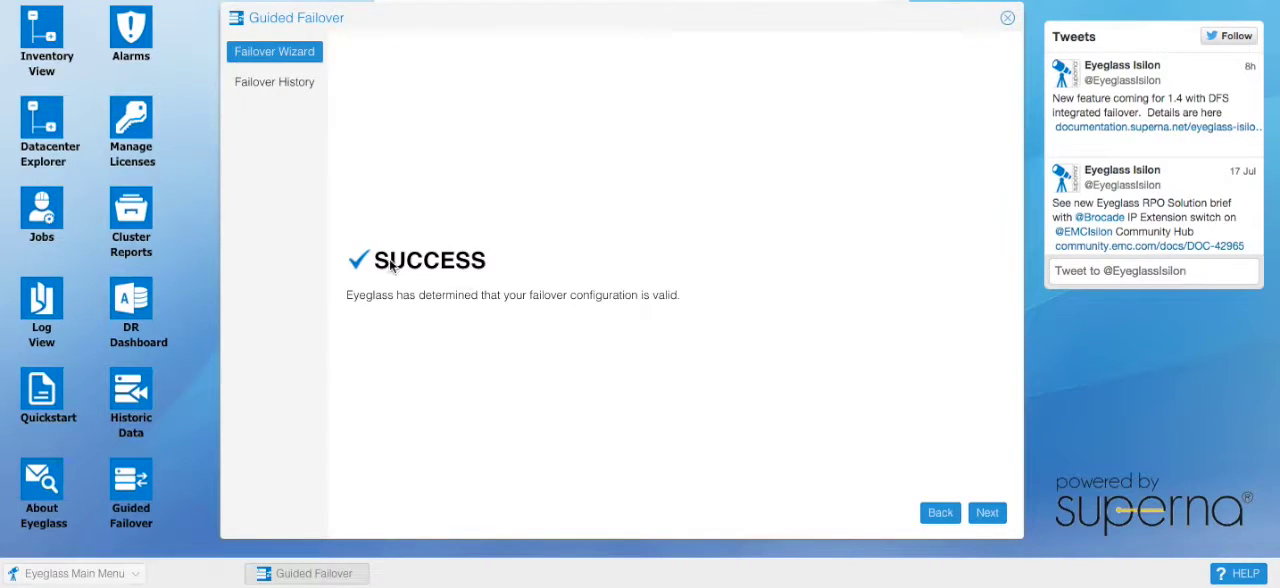
pyautogui.click(987, 513)
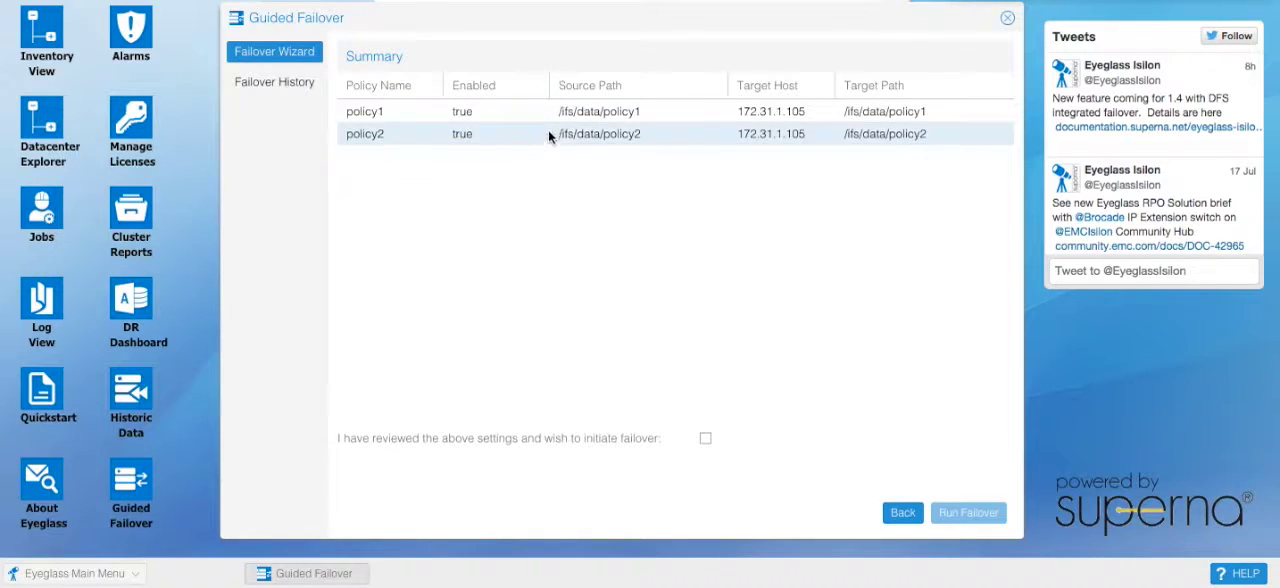
pyautogui.click(704, 440)
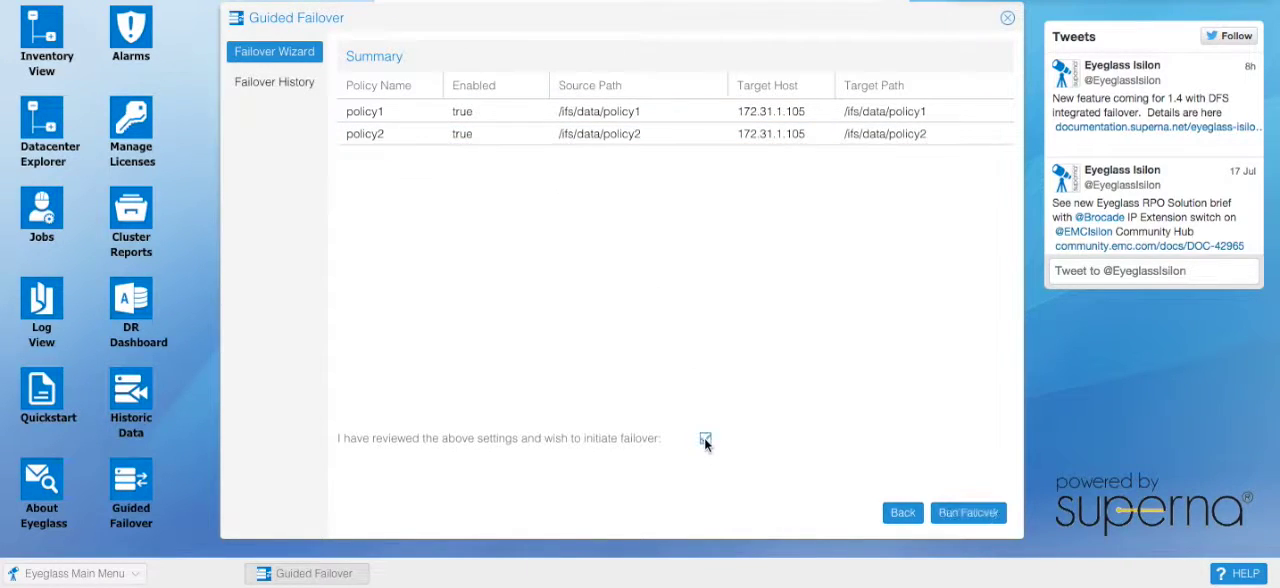
pyautogui.click(969, 516)
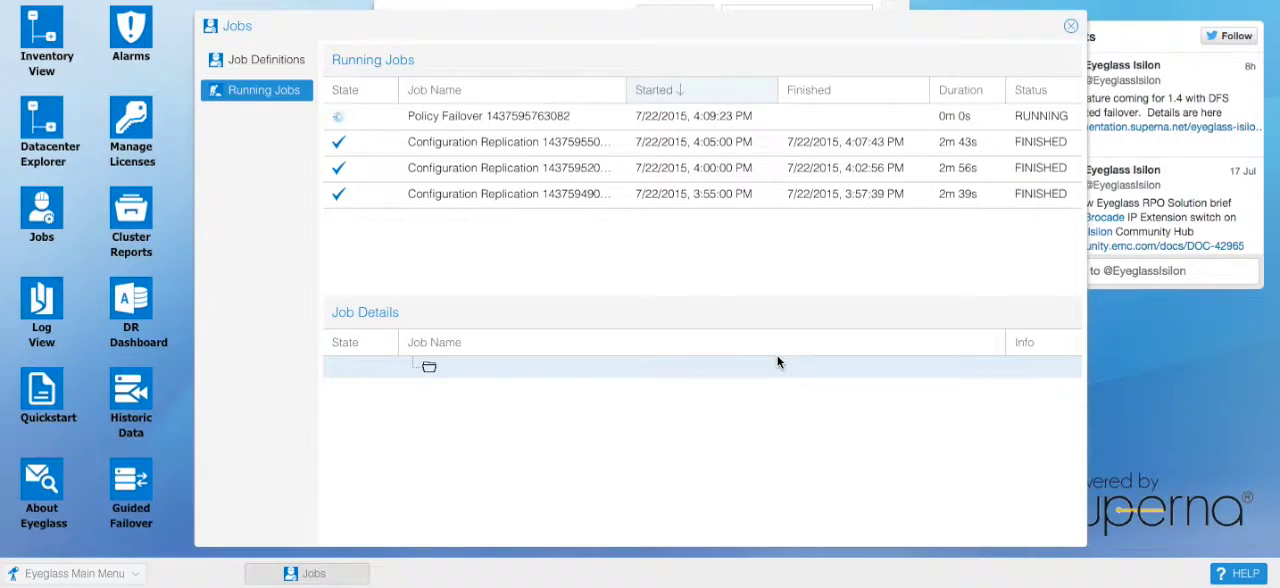
# Step: Examine the running Policy Failover job's details, from the prerequisite steps down to the run steps for policy1
pyautogui.click(508, 116)
pyautogui.moveTo(597, 11); pyautogui.dragTo(601, 65)
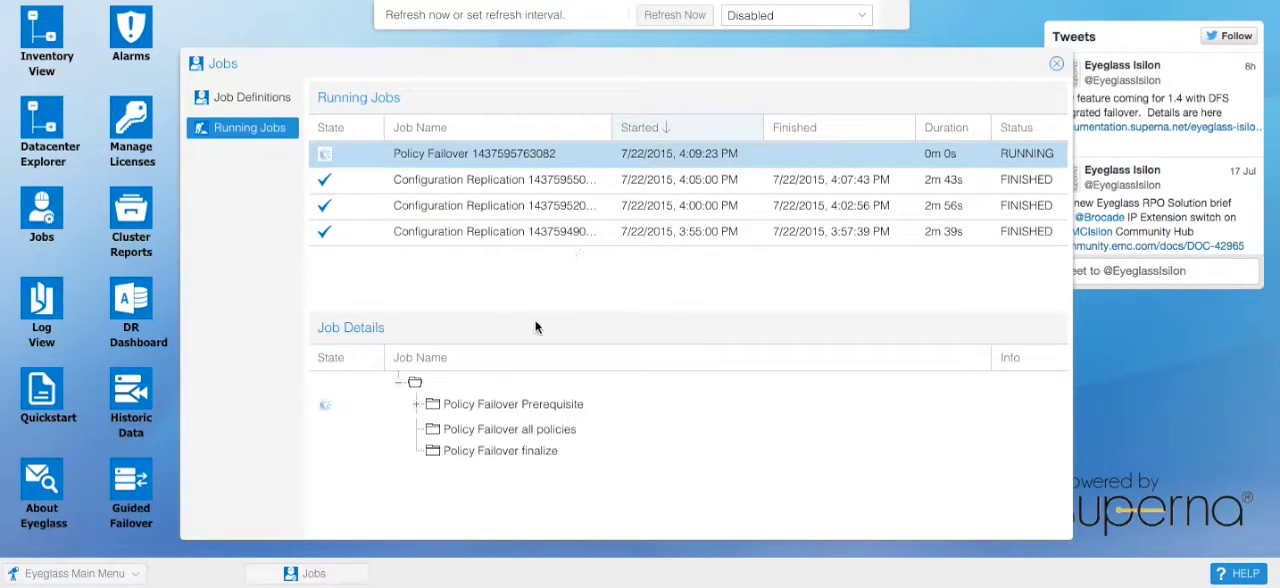
pyautogui.click(417, 409)
pyautogui.scroll(-3, 785, 417)
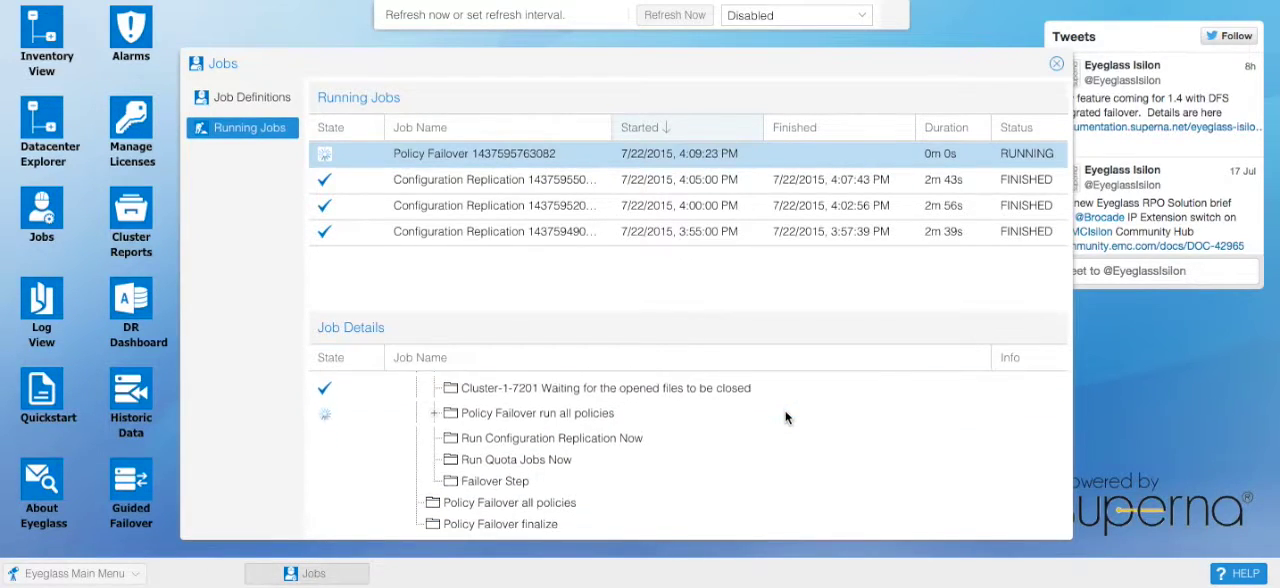
pyautogui.moveTo(706, 309); pyautogui.dragTo(703, 264)
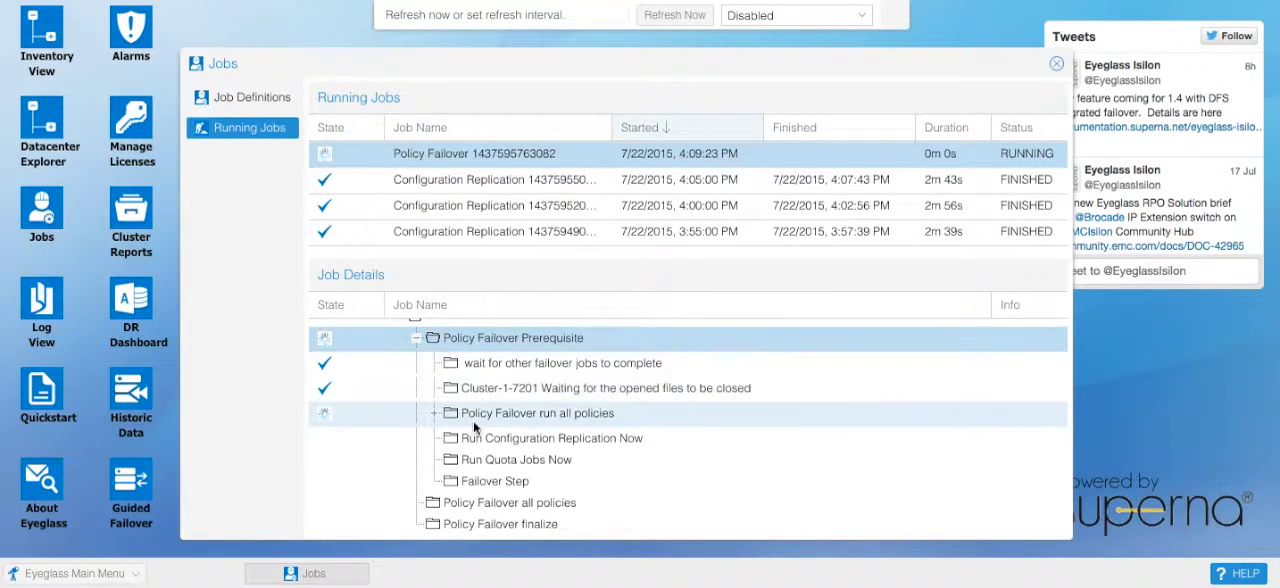
pyautogui.click(434, 416)
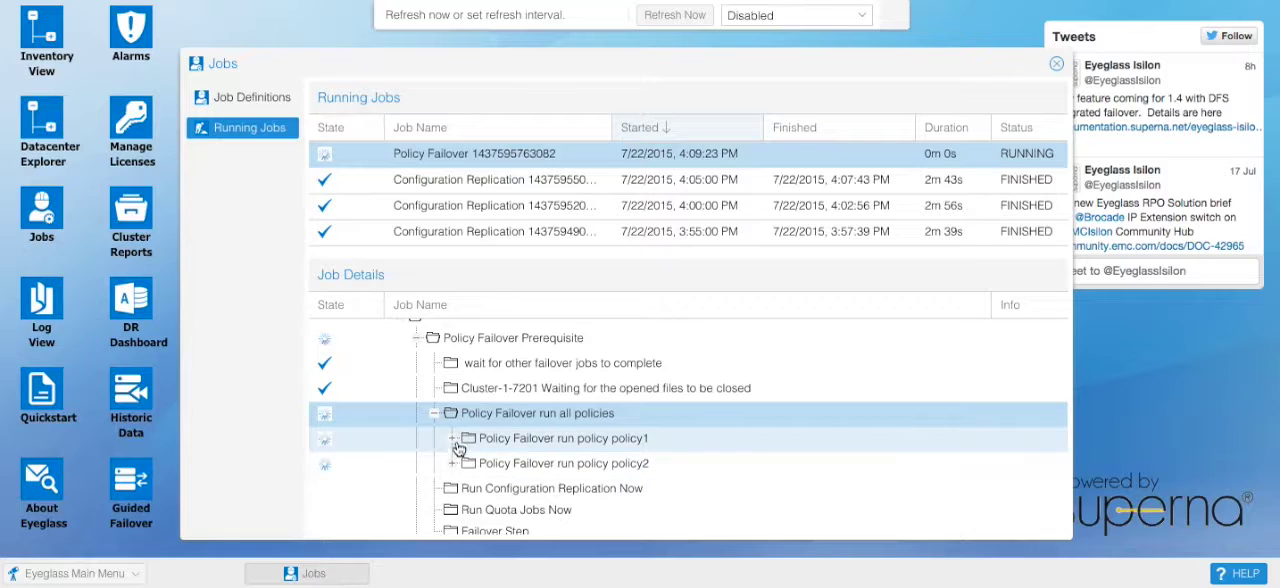
pyautogui.click(453, 440)
pyautogui.scroll(-2, 687, 477)
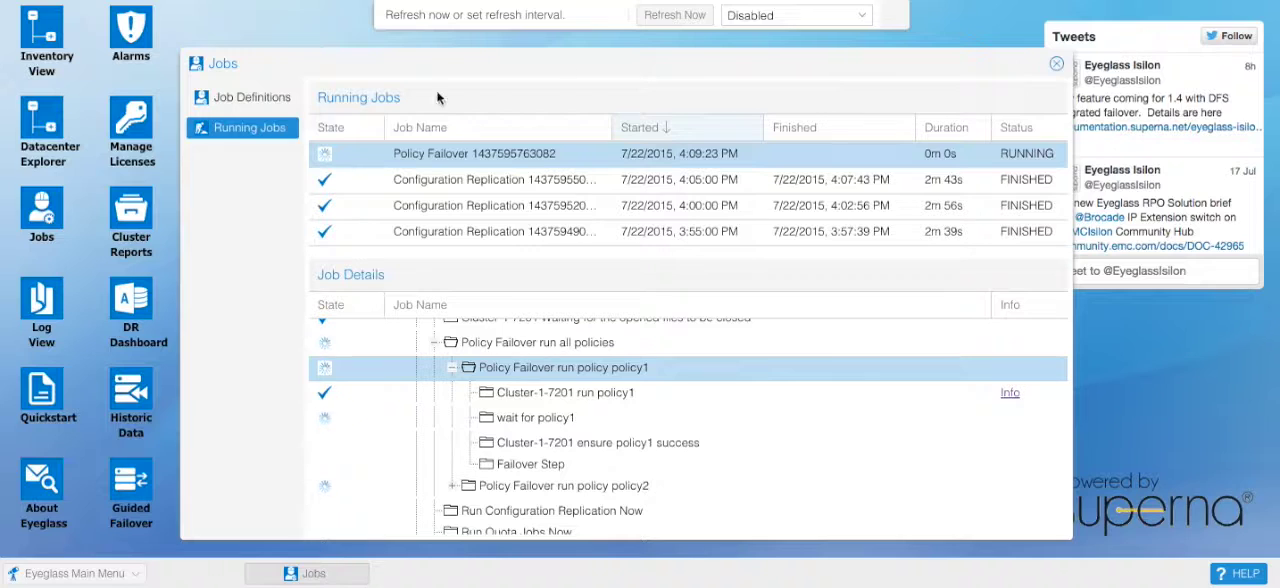
pyautogui.click(1056, 63)
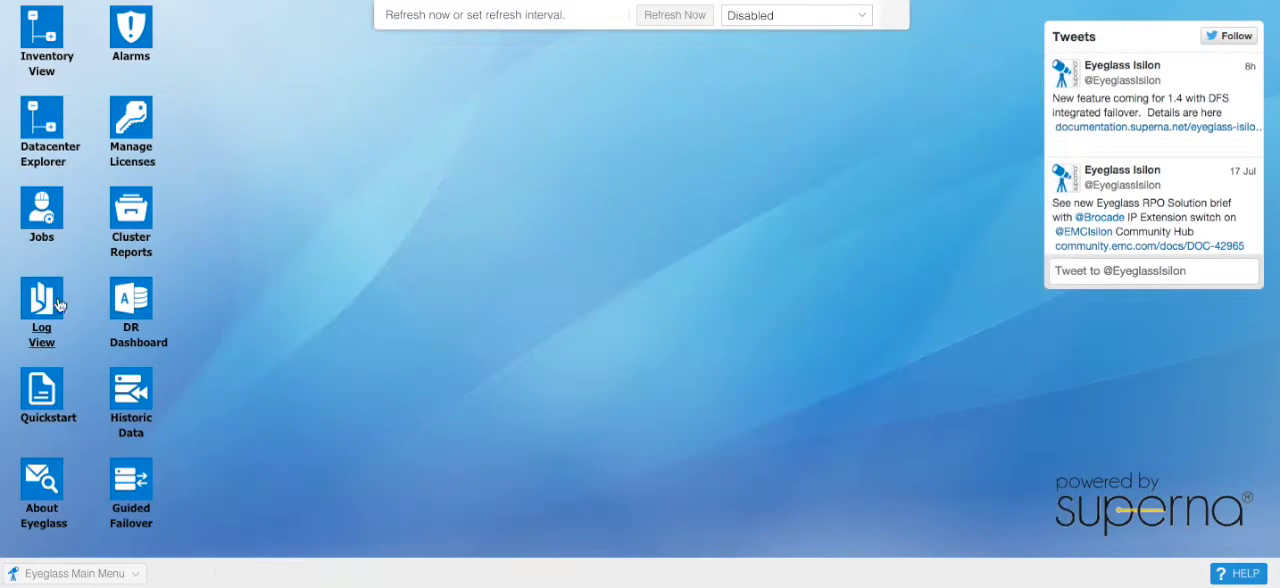
# Step: Open the configuration of the Cluster-1-7201_policy1_quotas job and inspect the quotas included under Cluster-1-7201
pyautogui.click(40, 244)
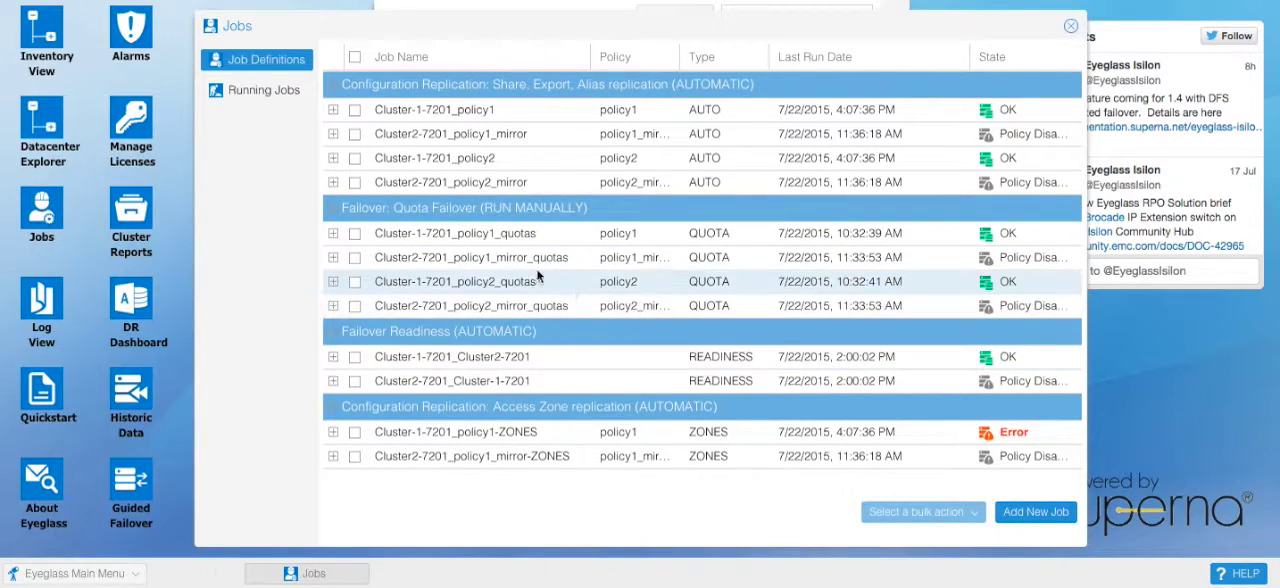
pyautogui.click(354, 233)
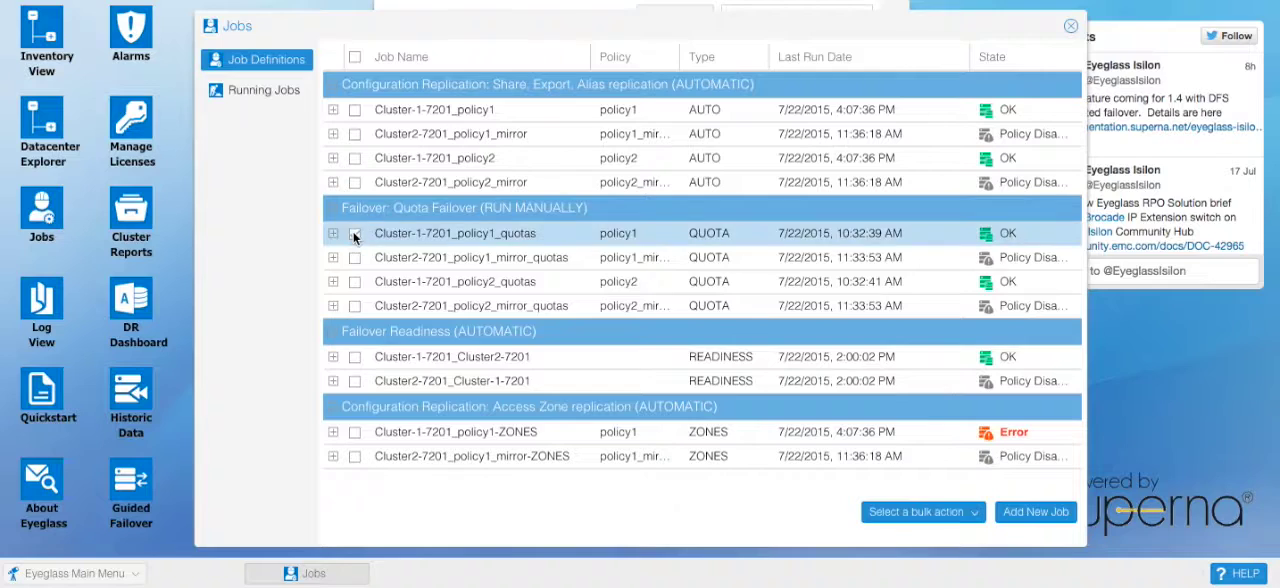
pyautogui.click(924, 527)
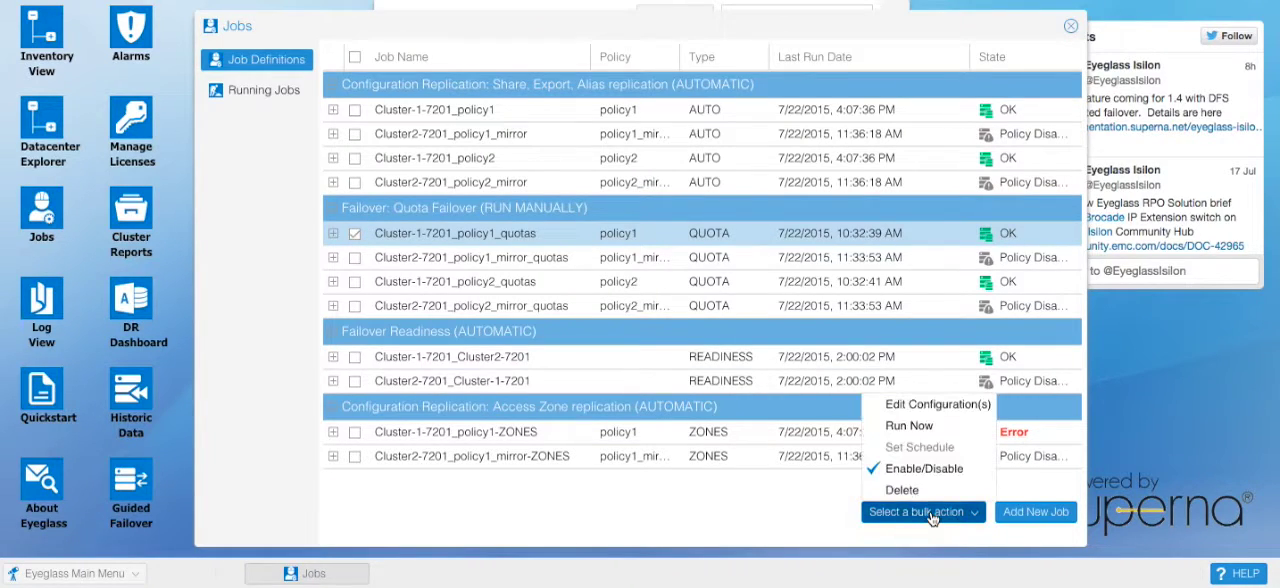
pyautogui.click(924, 408)
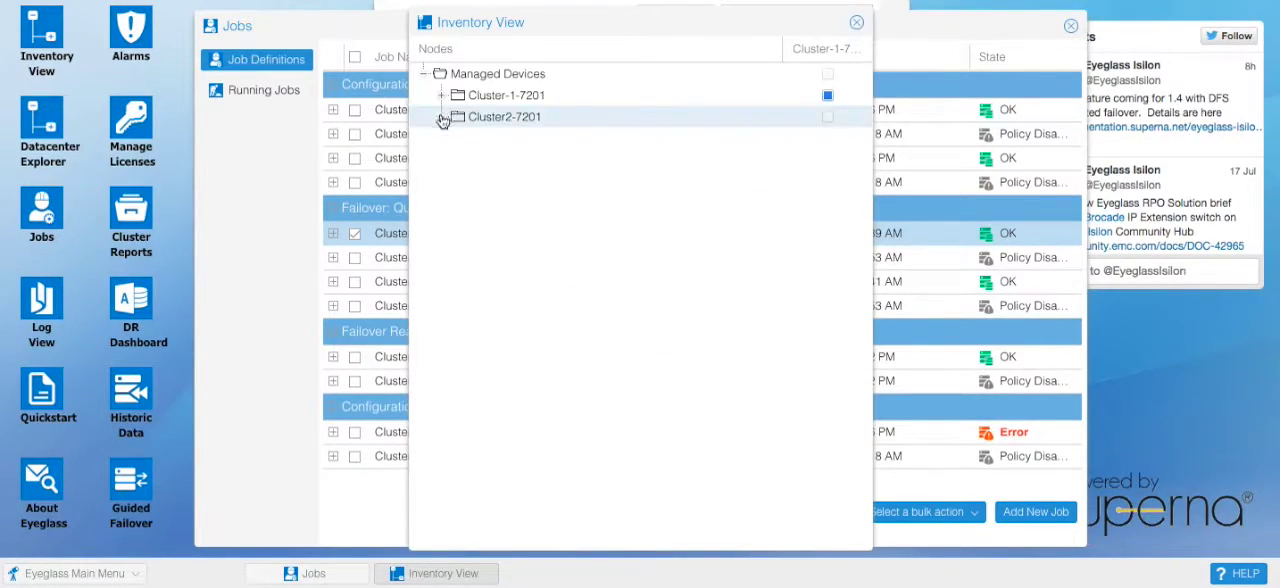
pyautogui.click(443, 96)
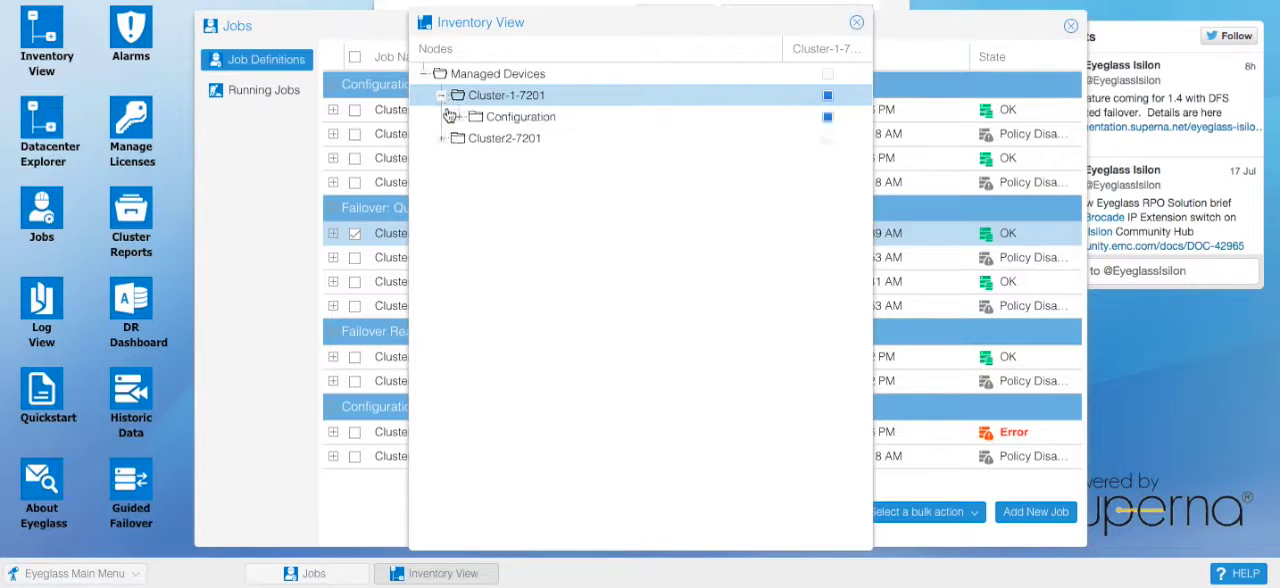
pyautogui.click(462, 118)
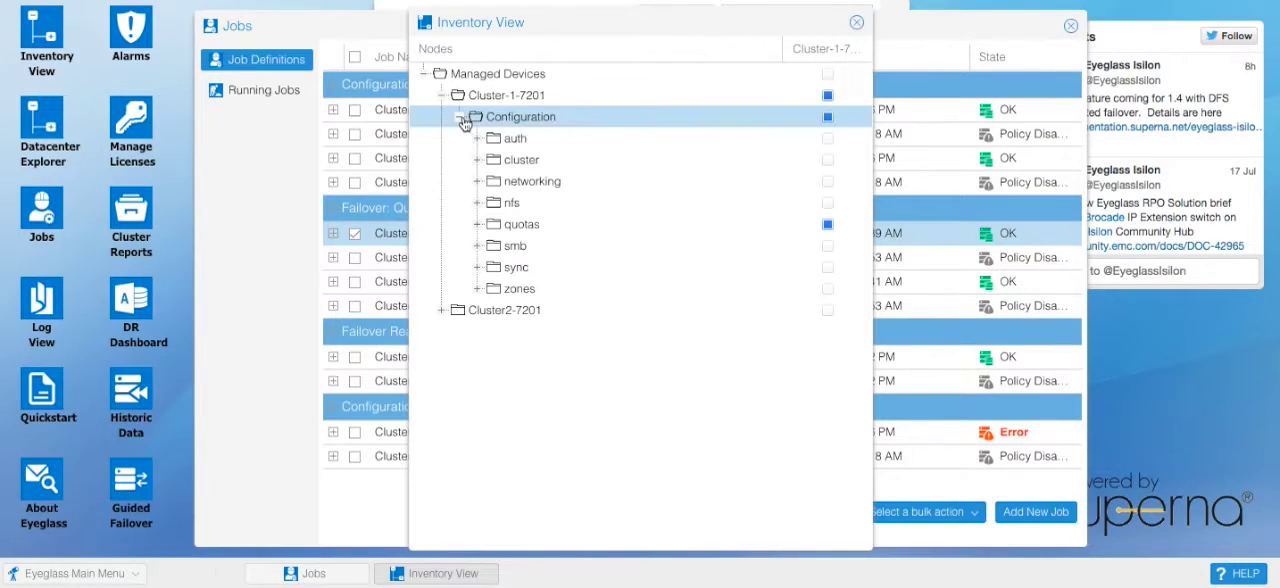
pyautogui.click(477, 226)
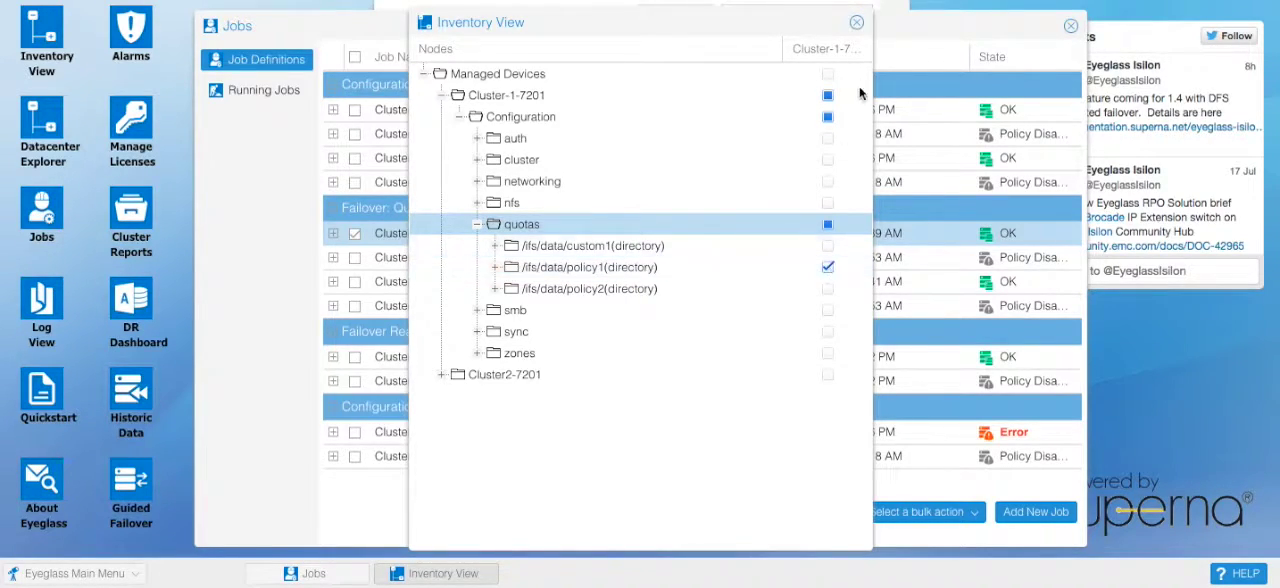
# Step: Close the inventory and Jobs windows, switch to the OneFS console of Cluster-1-7201 and log in as admin with the account password
pyautogui.click(856, 22)
pyautogui.click(1069, 25)
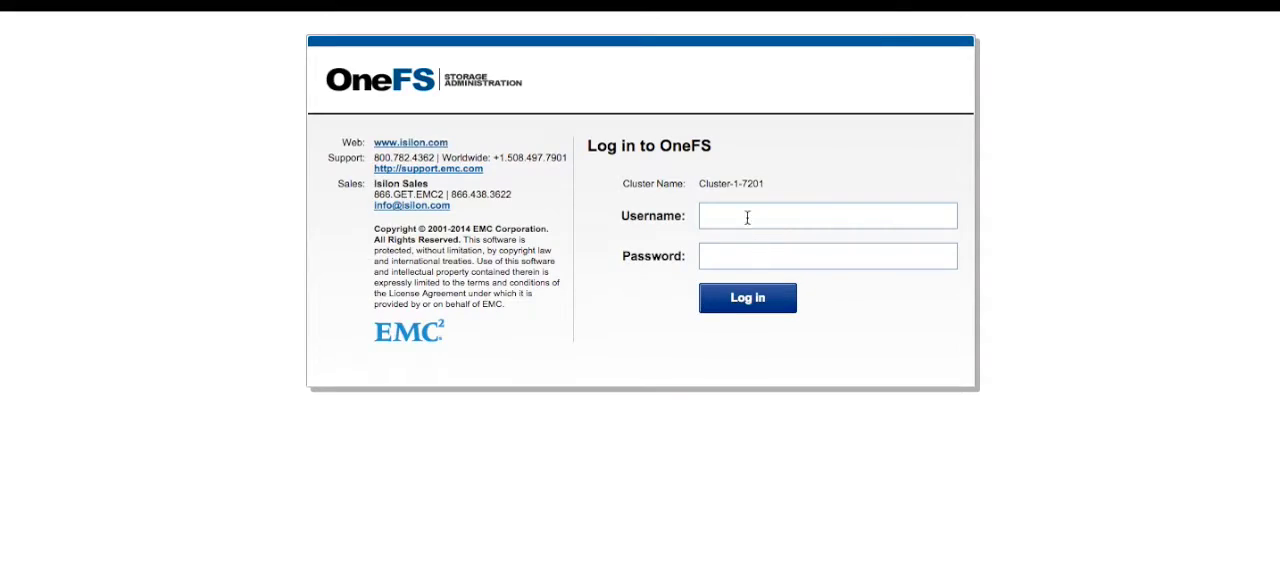
pyautogui.write('admin')
pyautogui.press('Tab')
pyautogui.write('**********')
pyautogui.press('Return')
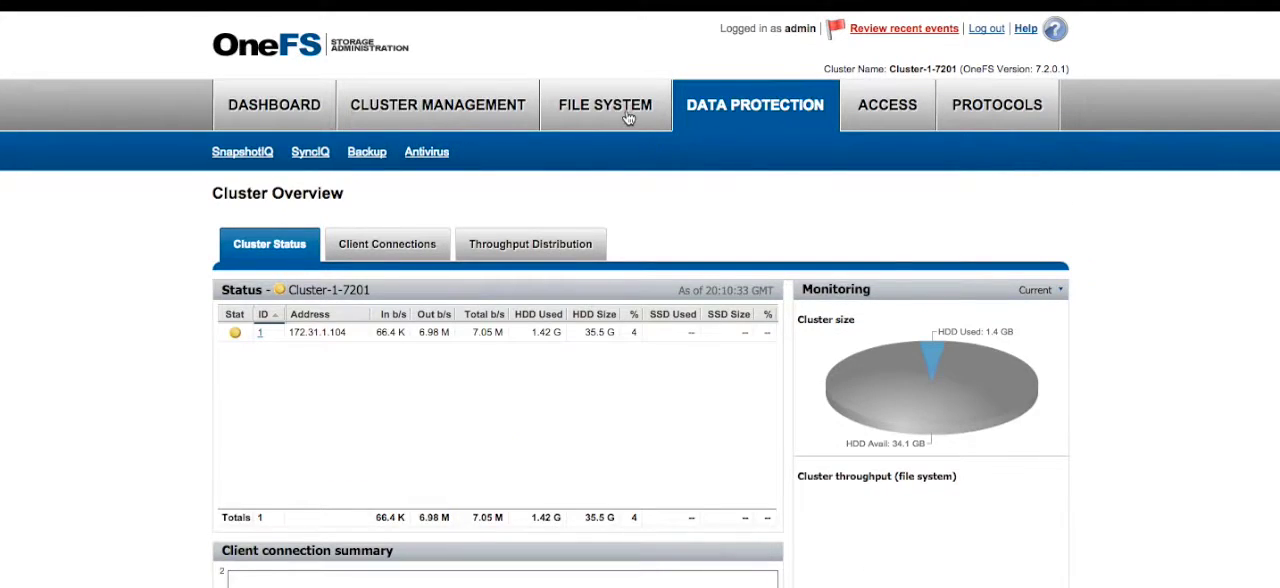
# Step: Open SmartQuotas on Cluster-1-7201 and review the listed directory quotas and their paths
pyautogui.moveTo(634, 120)
pyautogui.click(343, 158)
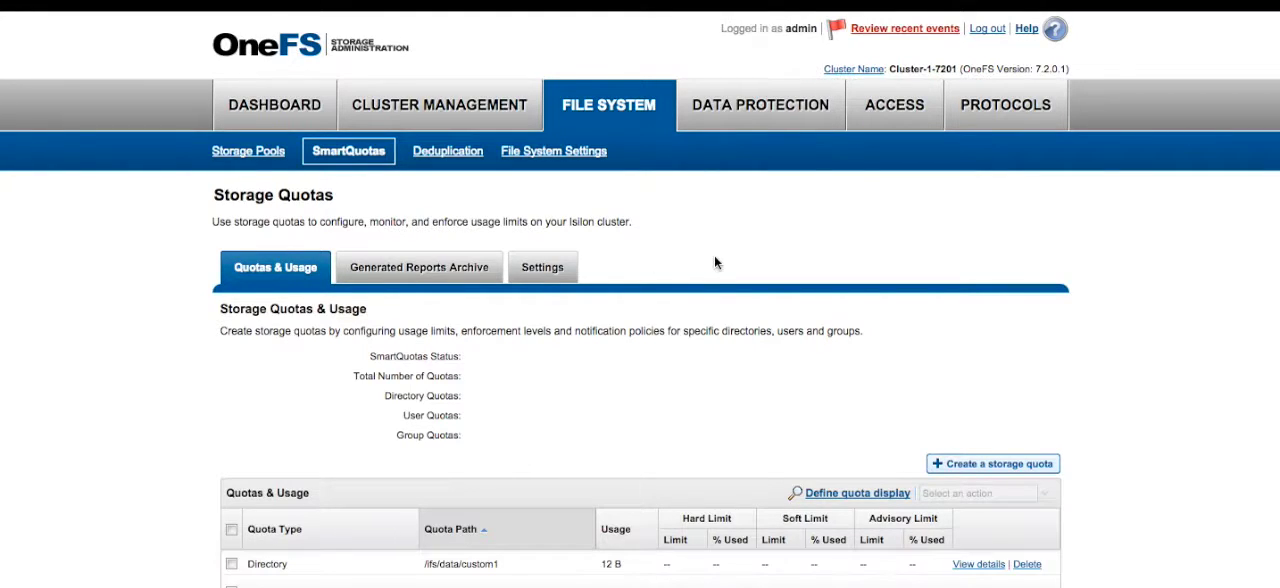
pyautogui.scroll(-3, 671, 340)
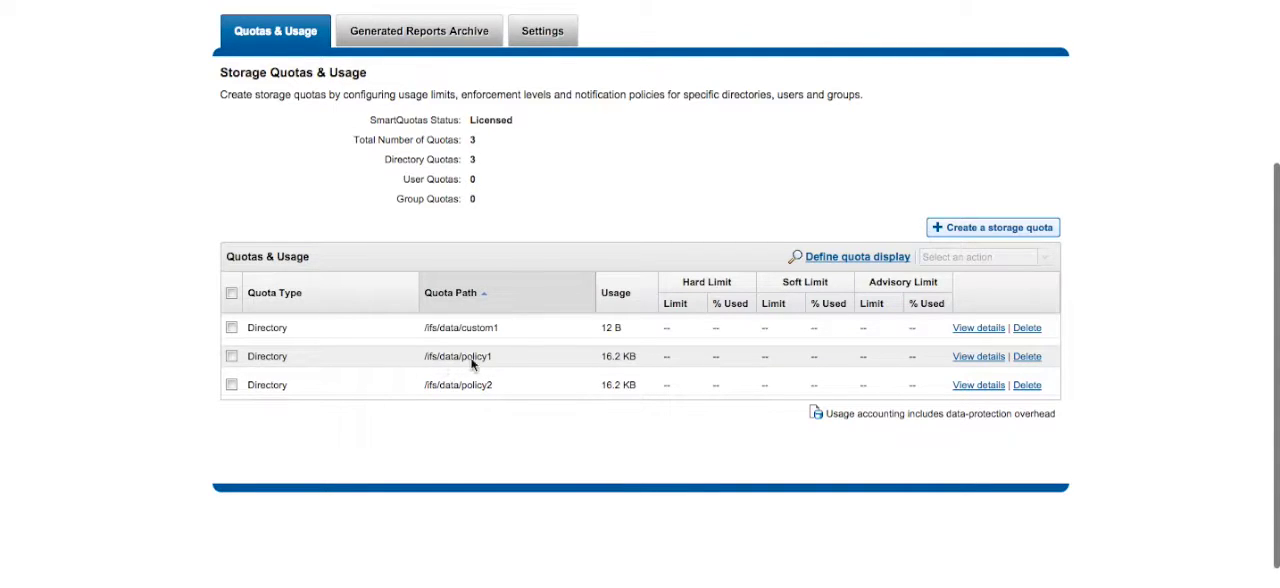
pyautogui.scroll(3, 806, 168)
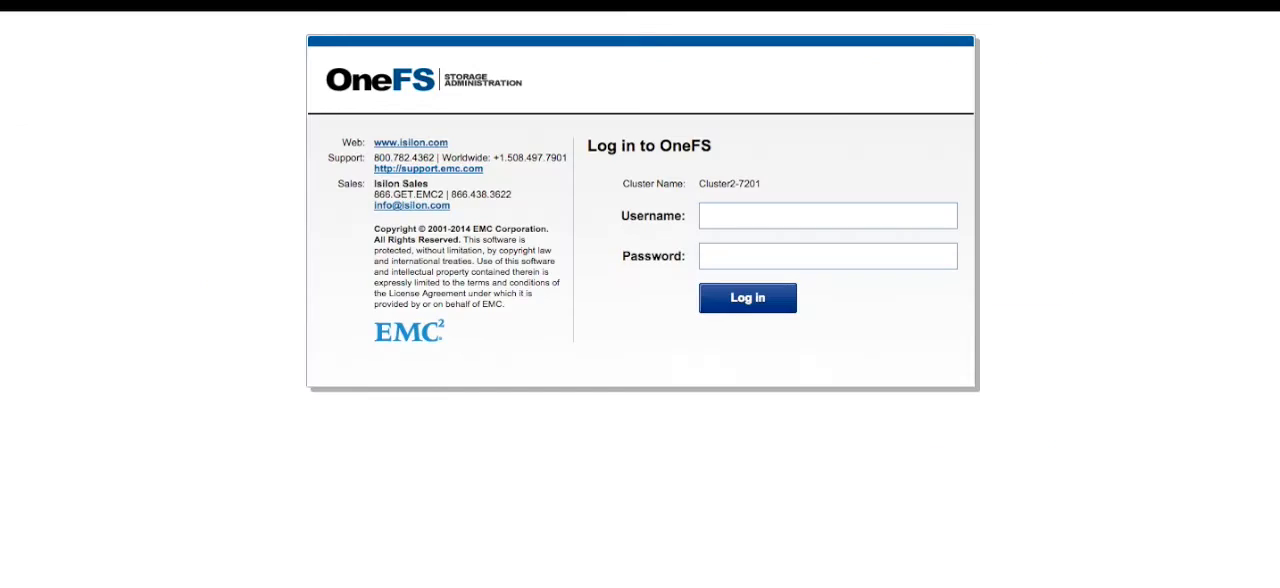
# Step: Switch to the OneFS console of Cluster2-7201 and log in as admin with the account password
pyautogui.click(755, 210)
pyautogui.write('admin')
pyautogui.press('Return')
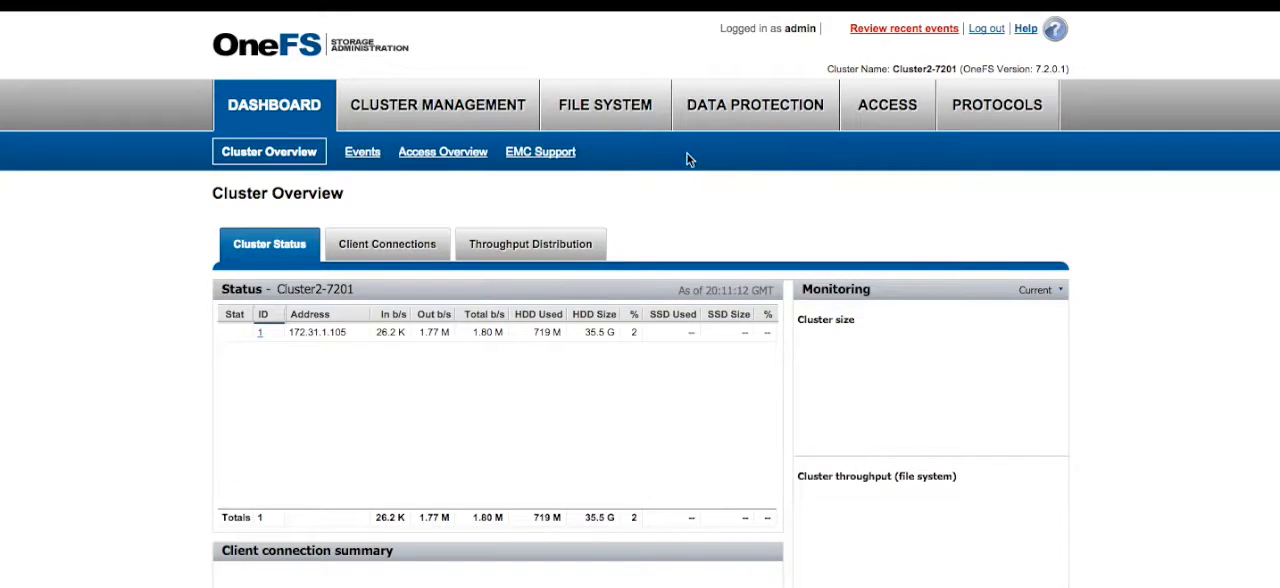
# Step: Open SmartQuotas on Cluster2-7201 and check which storage quotas exist there
pyautogui.moveTo(613, 110)
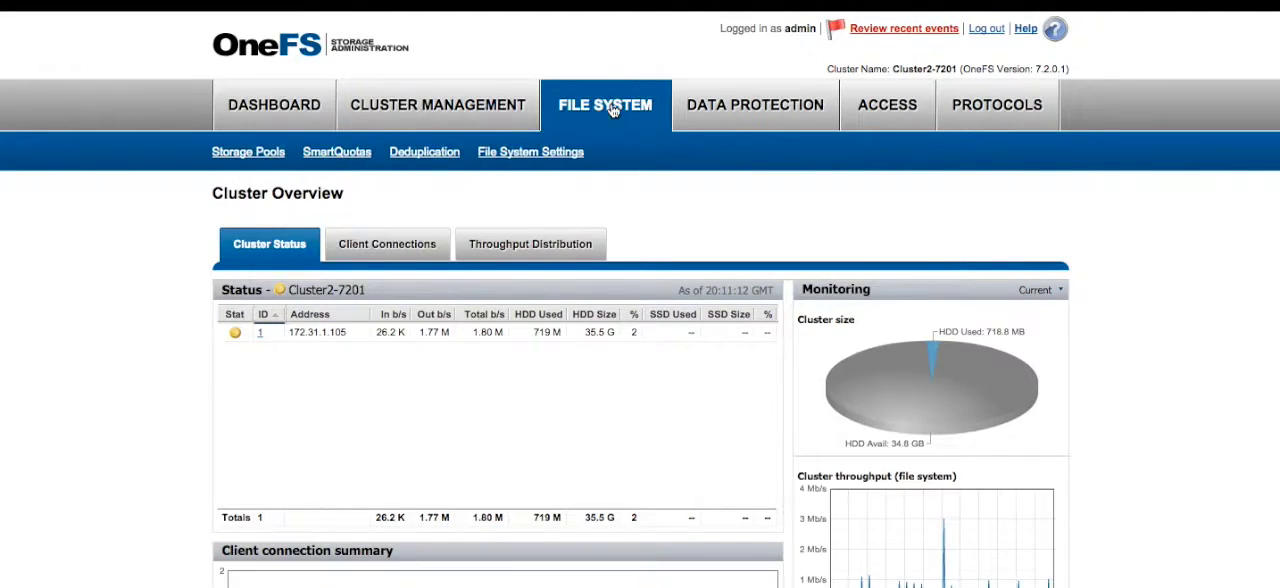
pyautogui.click(352, 160)
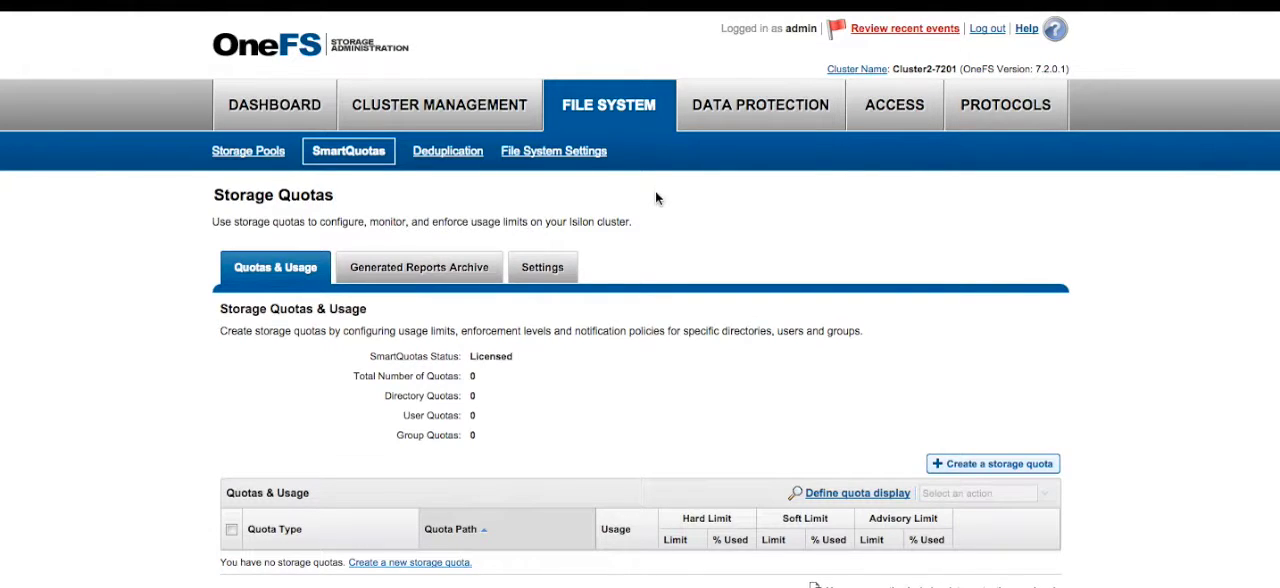
pyautogui.scroll(-3, 660, 228)
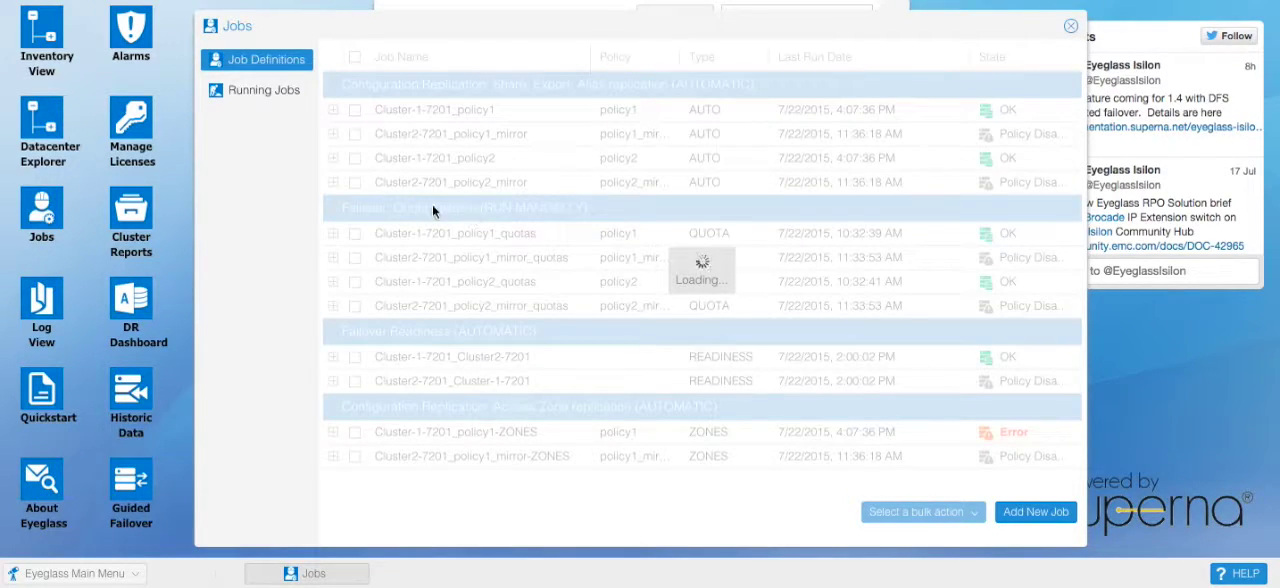
# Step: Switch back to the Eyeglass running jobs and expand the Policy Failover job's prerequisites down to the policy1 run steps
pyautogui.click(284, 93)
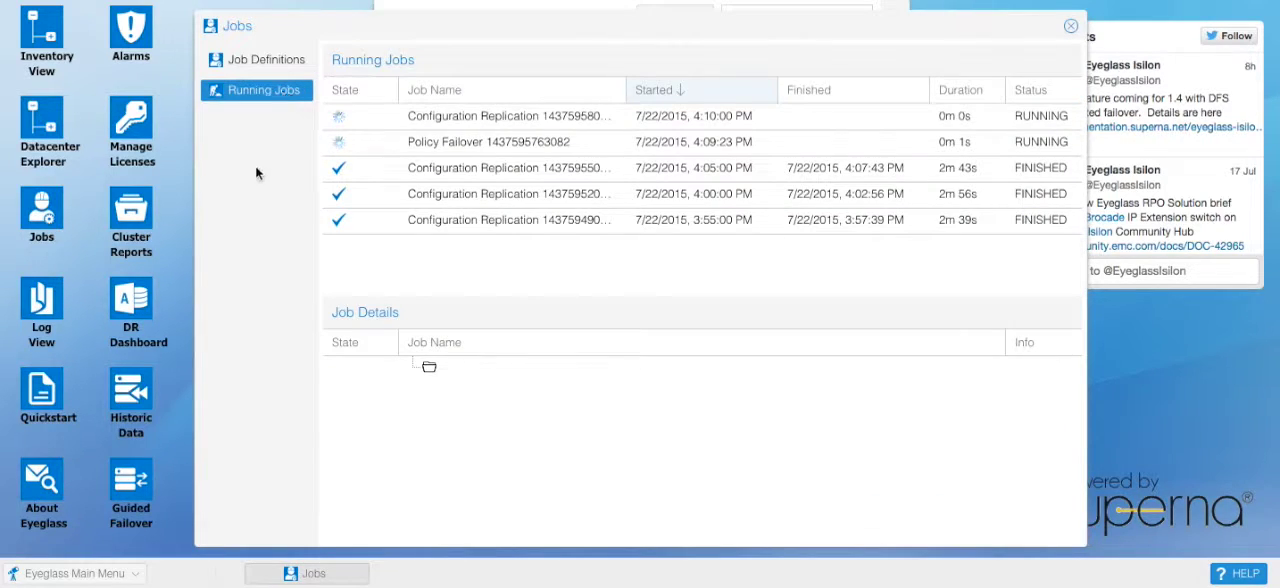
pyautogui.click(491, 143)
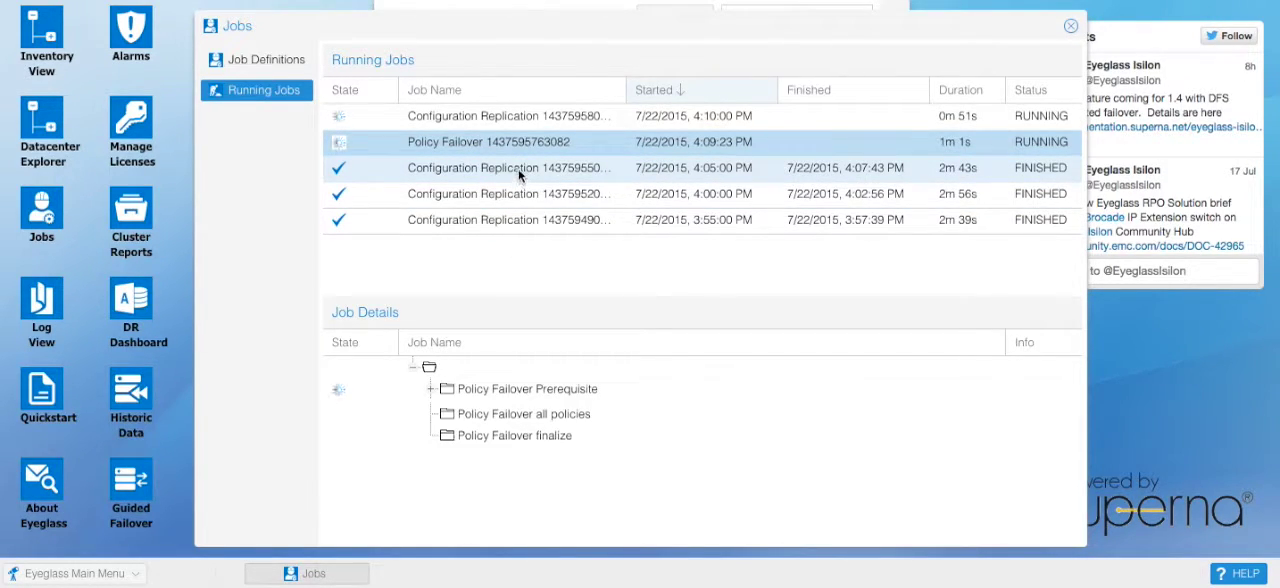
pyautogui.click(432, 390)
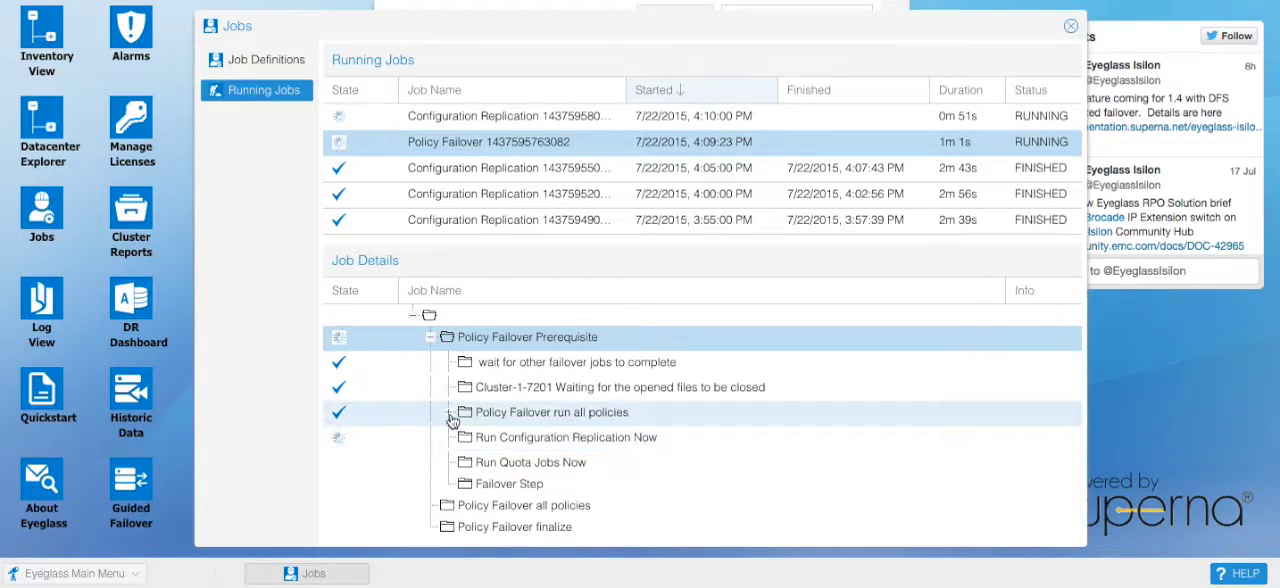
pyautogui.click(449, 414)
pyautogui.click(470, 442)
pyautogui.scroll(-2, 685, 456)
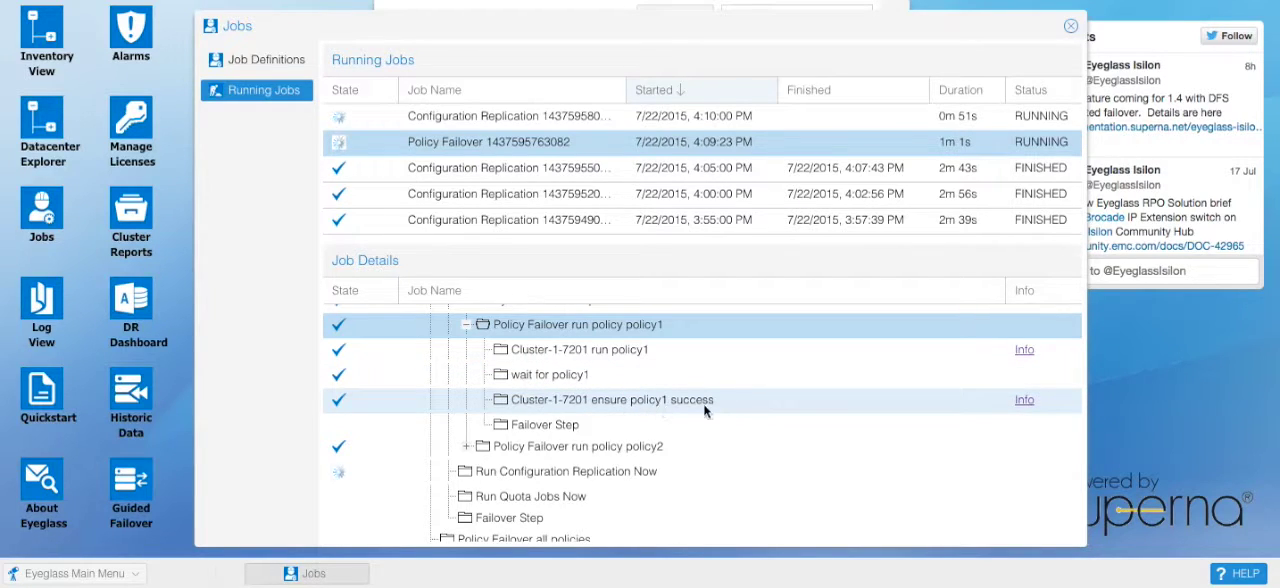
# Step: Inspect the policy2 run steps and the remaining failover stages, and collapse the Policy Failover Prerequisite branch
pyautogui.click(468, 448)
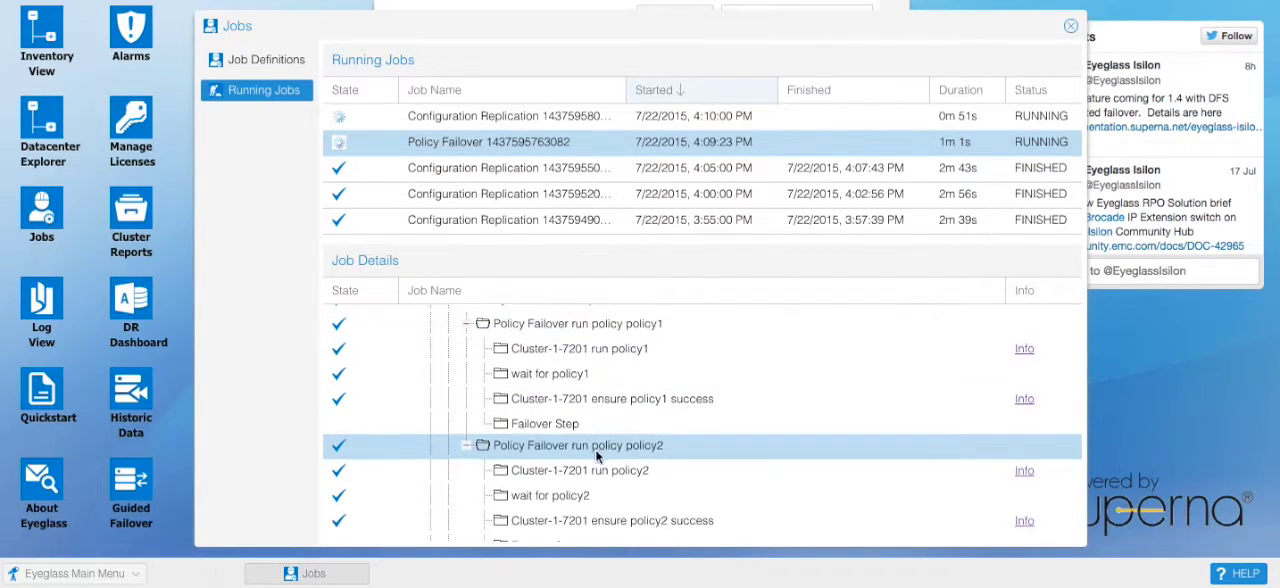
pyautogui.scroll(-2, 572, 476)
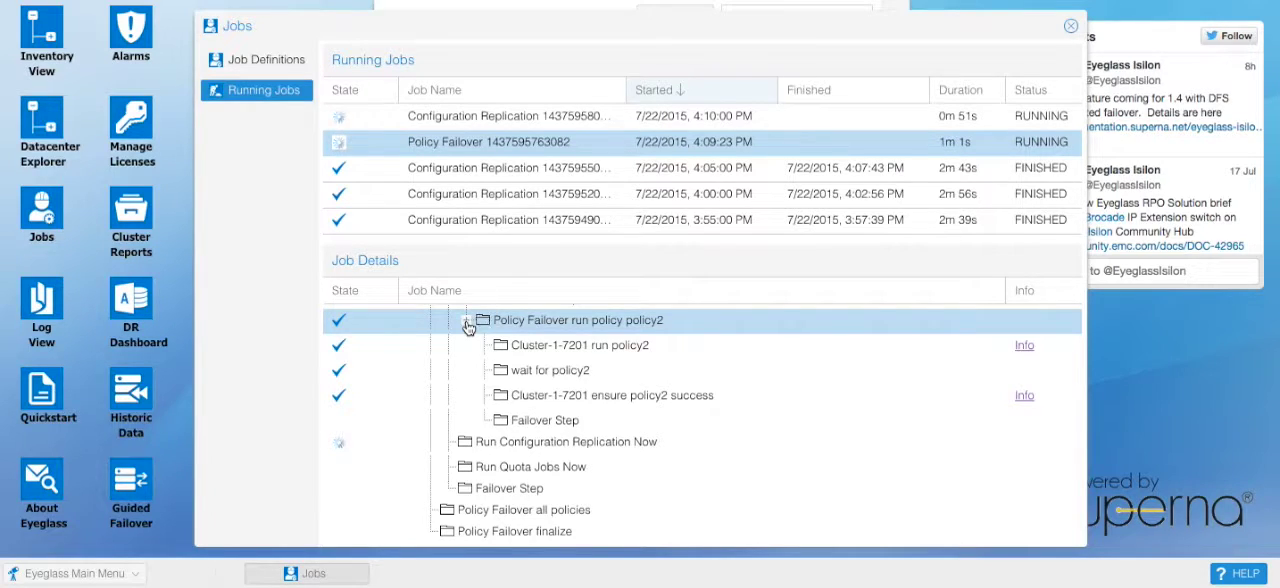
pyautogui.scroll(5, 468, 327)
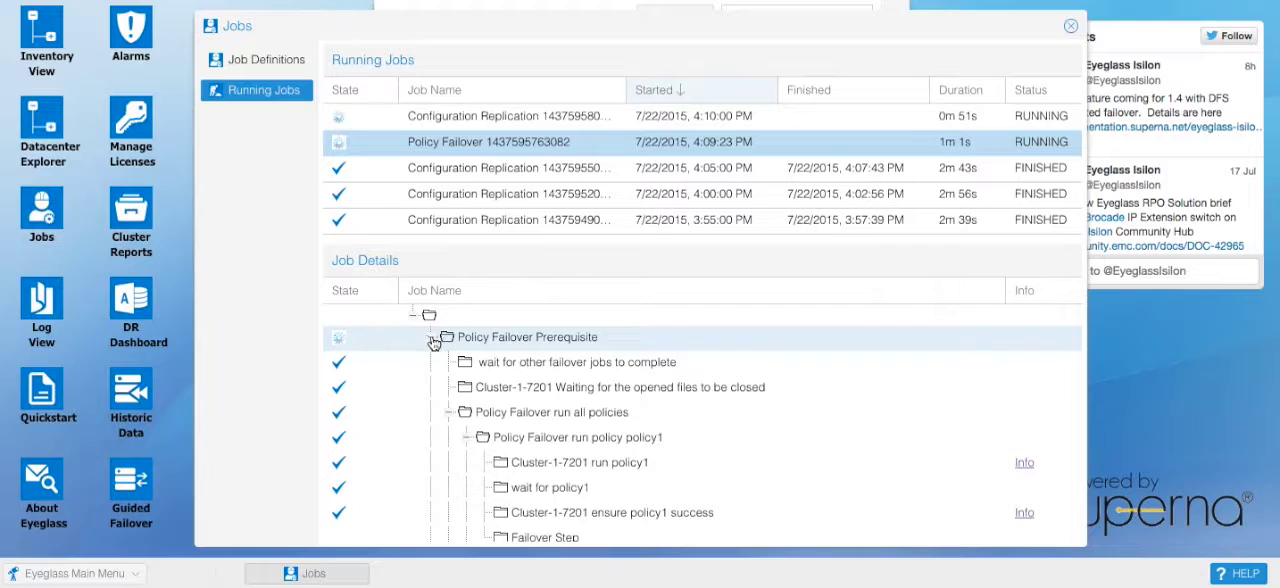
pyautogui.click(429, 342)
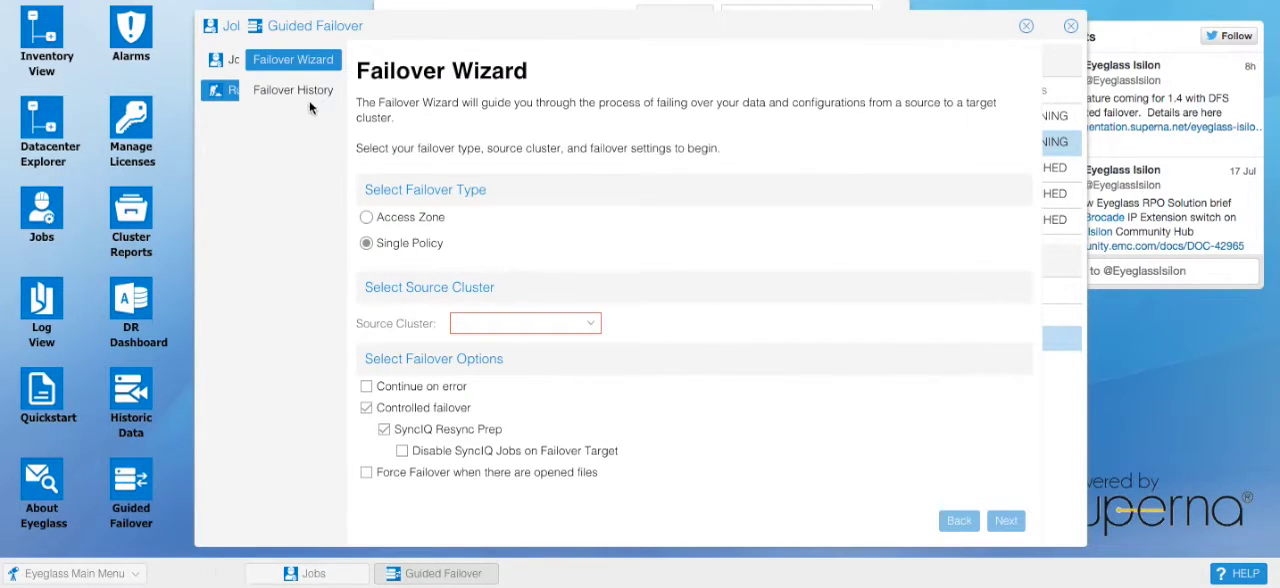
pyautogui.click(298, 94)
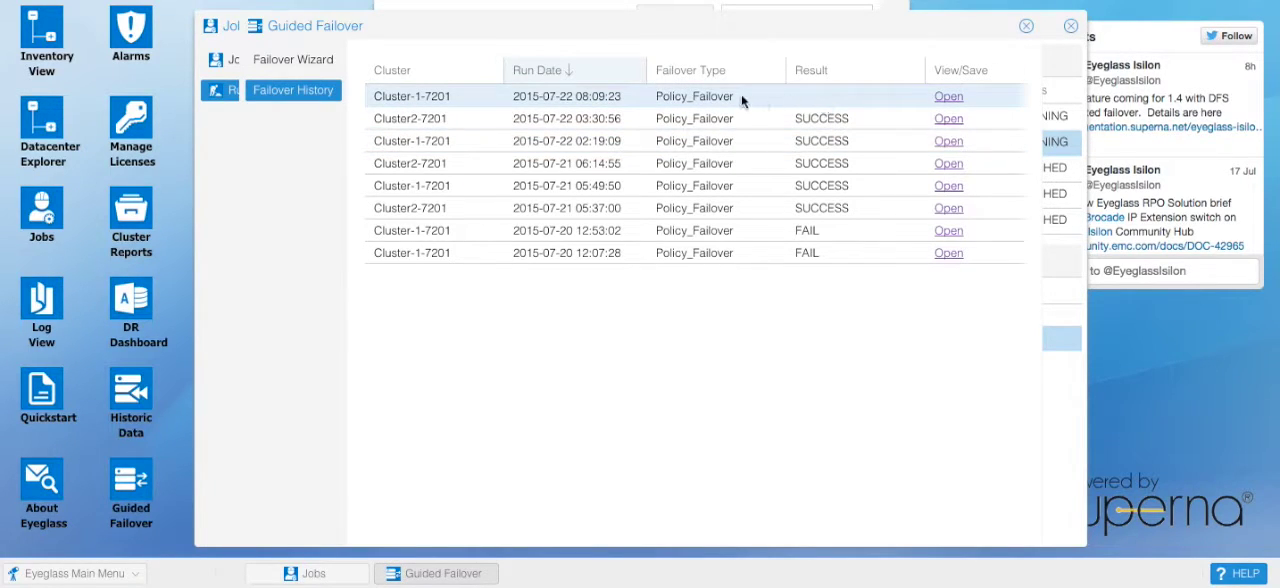
pyautogui.click(948, 118)
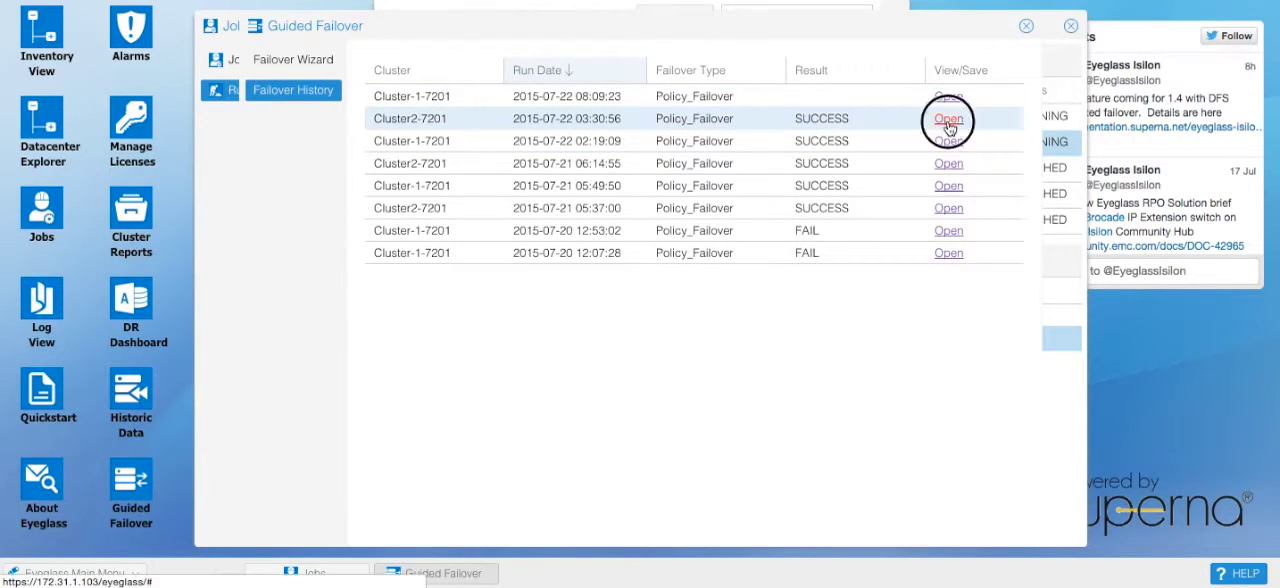
pyautogui.scroll(-5, 704, 246)
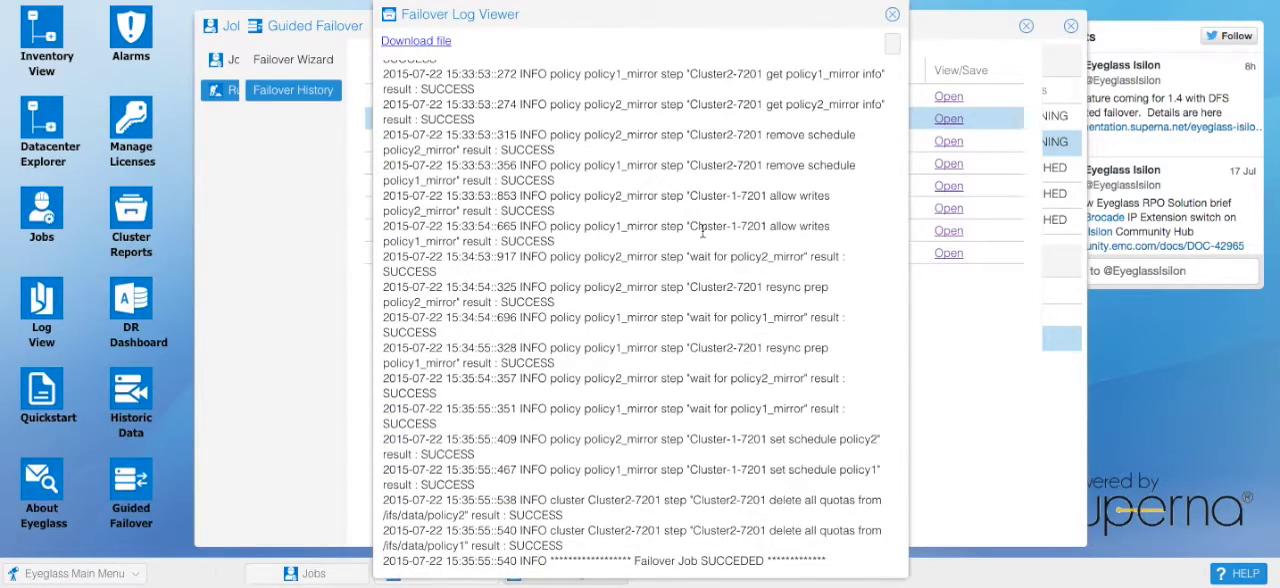
pyautogui.scroll(3, 703, 232)
pyautogui.scroll(-3, 703, 232)
pyautogui.doubleClick(525, 210)
pyautogui.click(528, 242)
pyautogui.scroll(5, 563, 322)
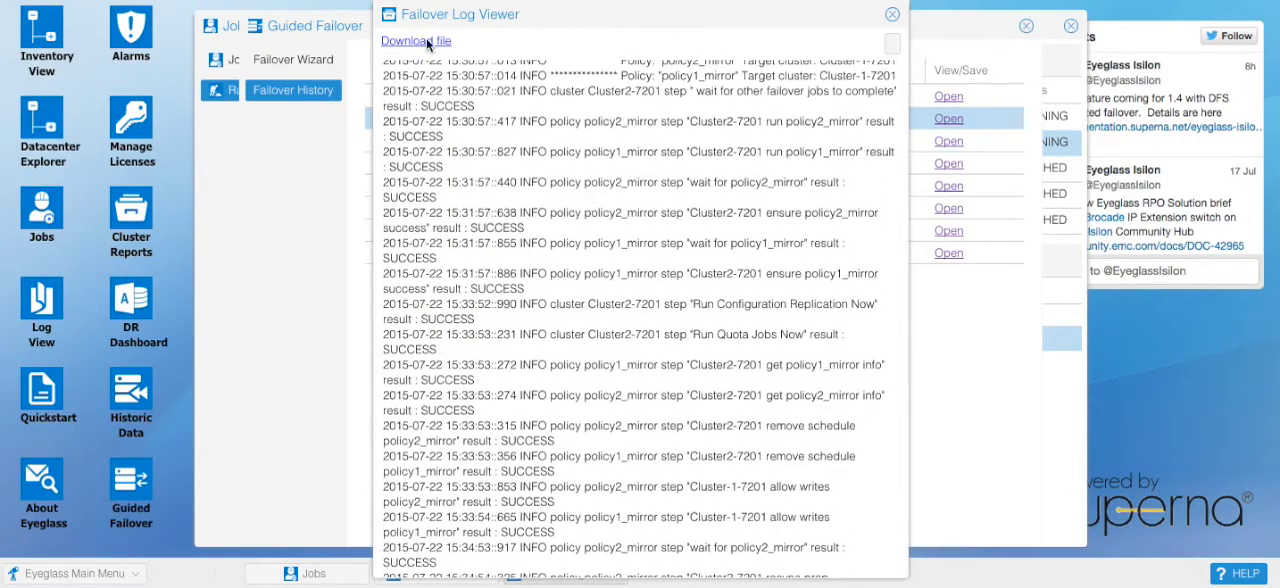
pyautogui.click(892, 15)
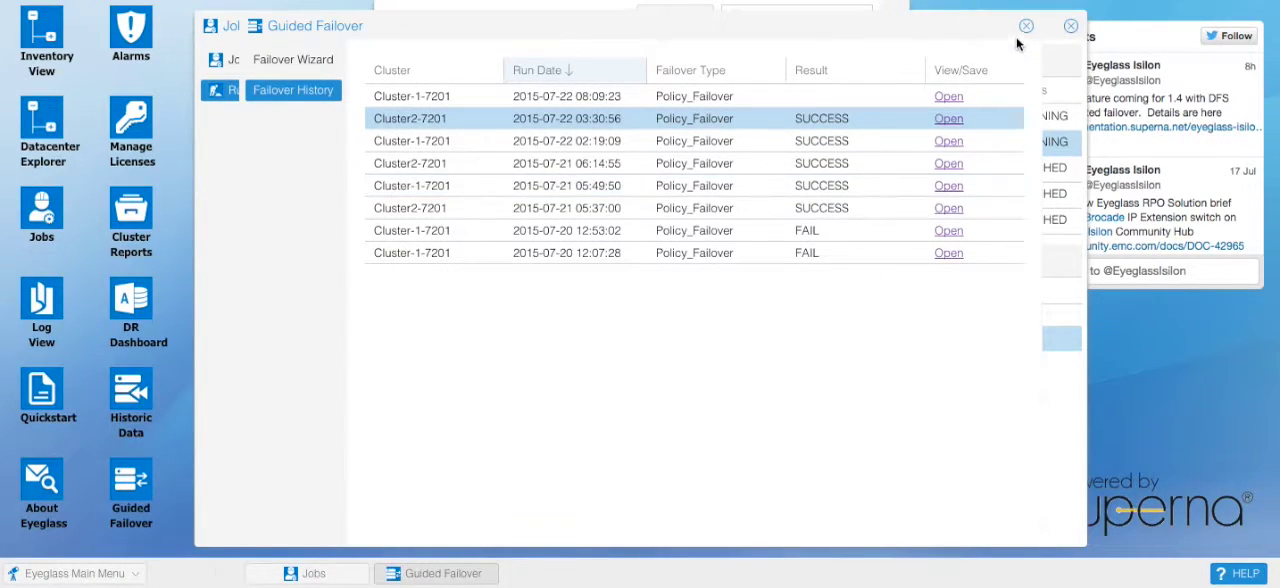
pyautogui.click(948, 231)
pyautogui.scroll(-2, 666, 217)
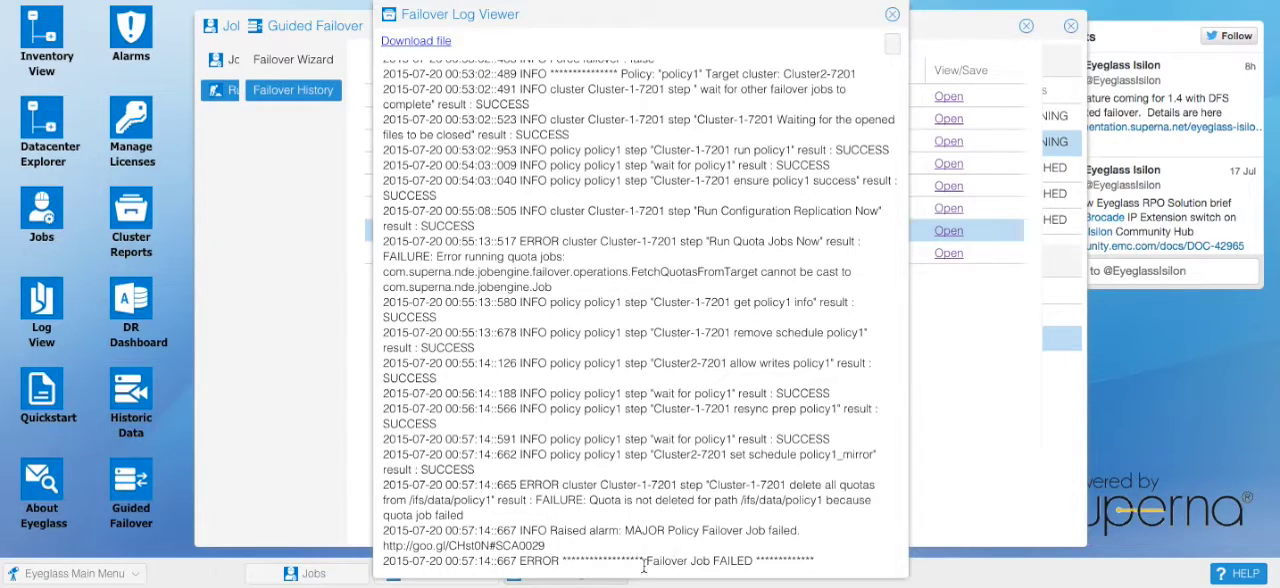
pyautogui.moveTo(645, 562); pyautogui.dragTo(752, 561)
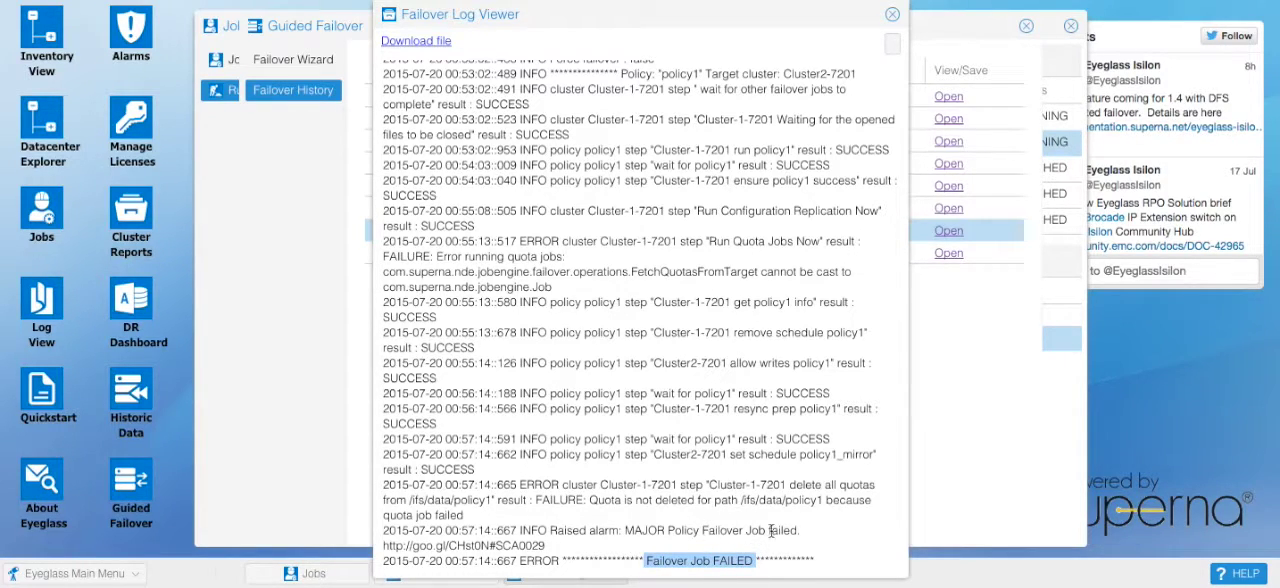
pyautogui.moveTo(800, 531); pyautogui.dragTo(461, 531)
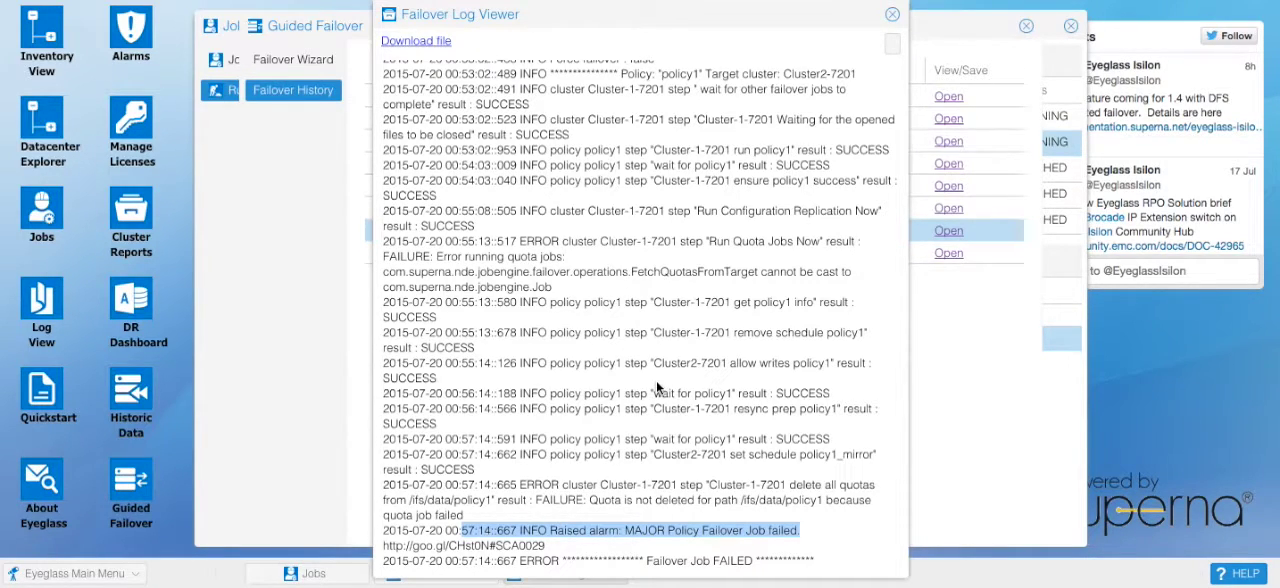
pyautogui.scroll(3, 656, 380)
pyautogui.scroll(-2, 656, 380)
pyautogui.click(892, 14)
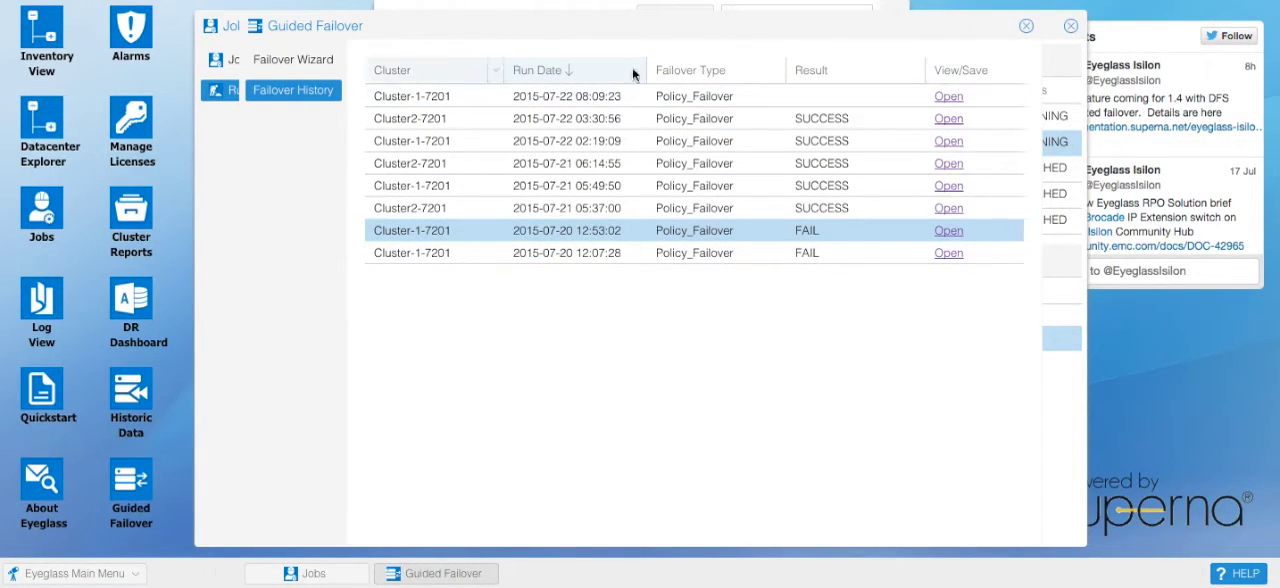
pyautogui.click(1026, 26)
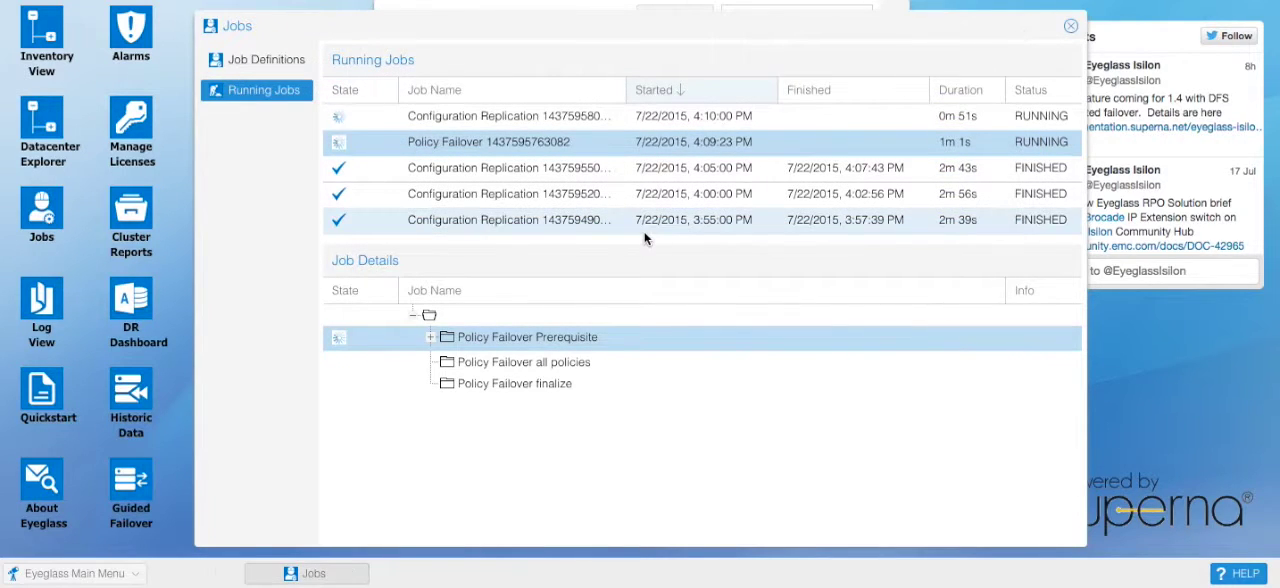
# Step: Check the Policy Failover job's prerequisite progress and inspect the replication steps of the running Configuration Replication job
pyautogui.click(431, 338)
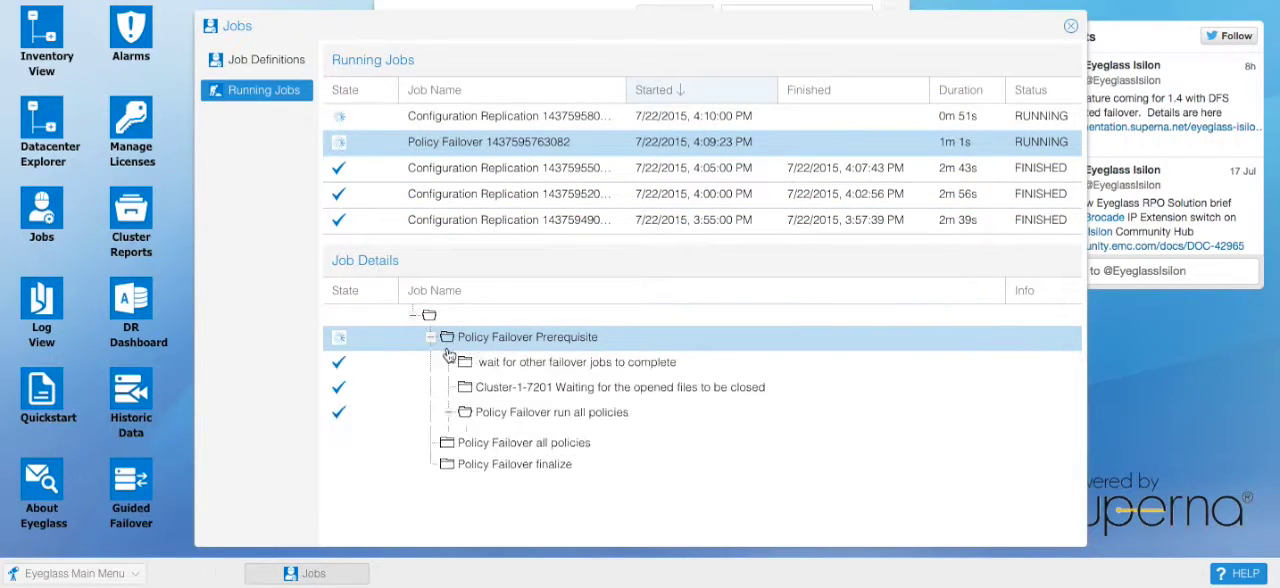
pyautogui.scroll(-3, 646, 408)
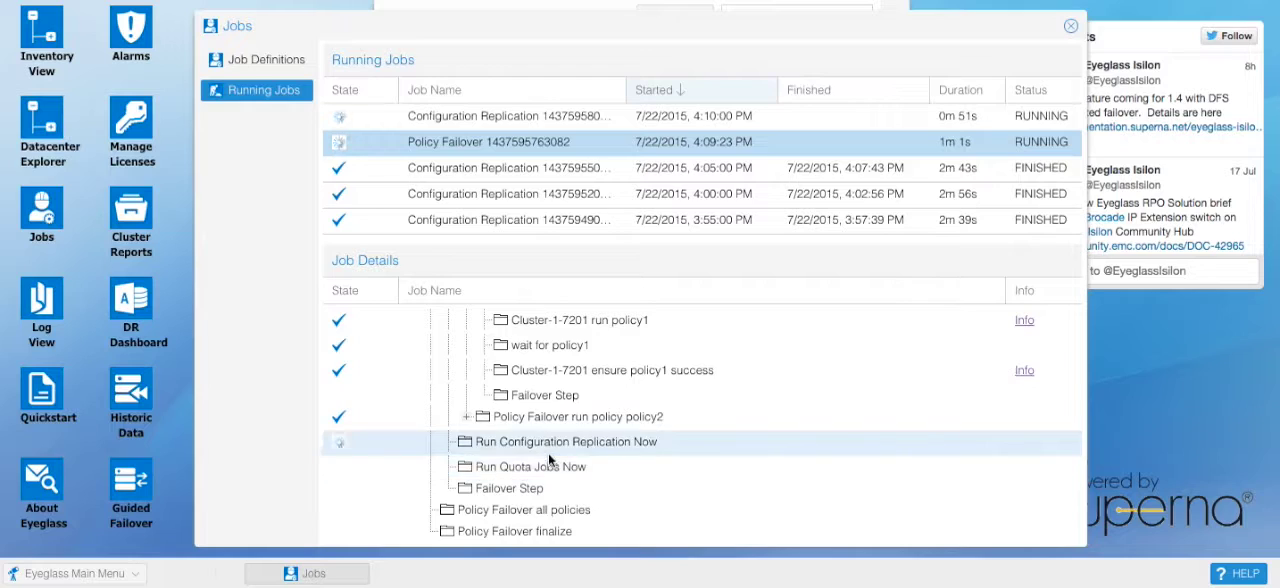
pyautogui.click(520, 122)
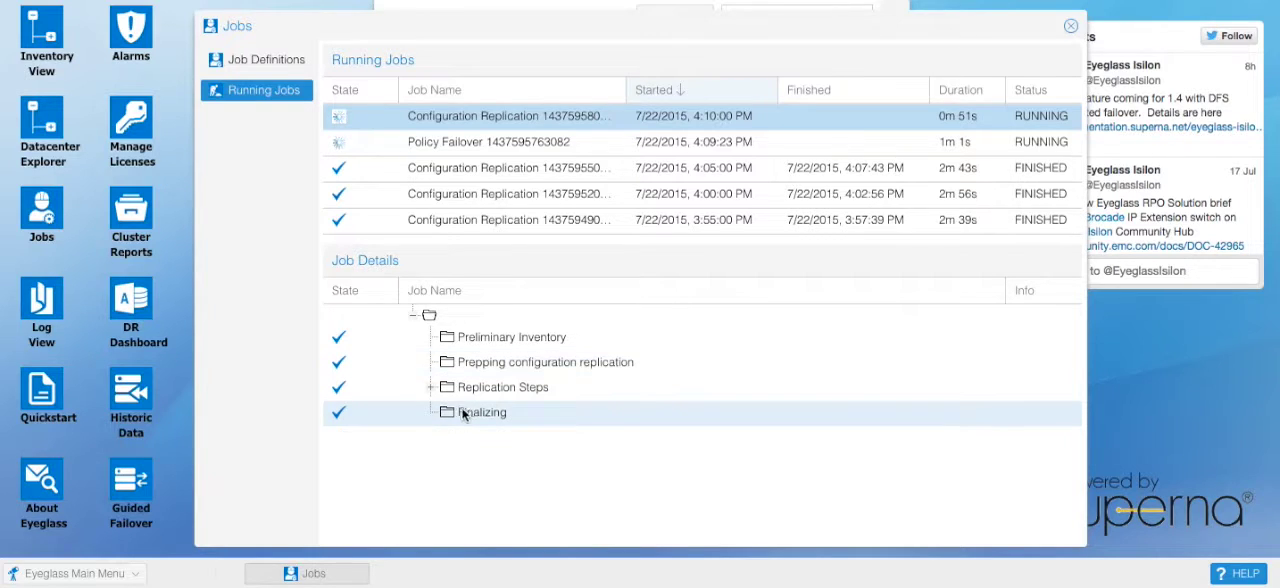
pyautogui.click(429, 387)
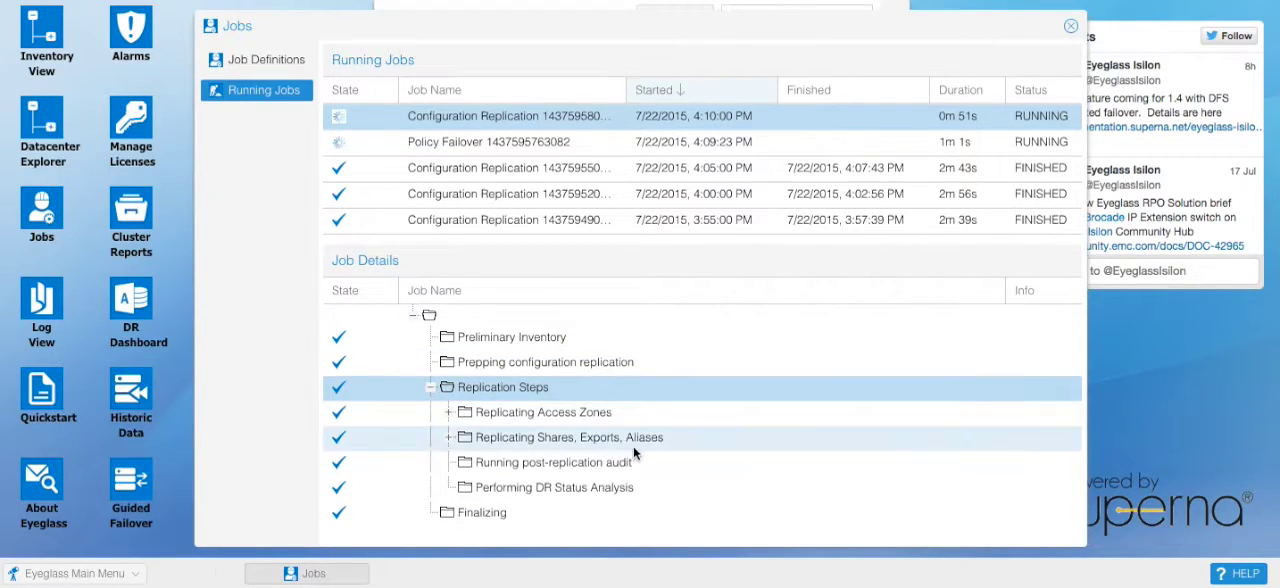
pyautogui.click(414, 316)
# Step: Reselect the Policy Failover job, move the Jobs window clear of the refresh settings and expand the job's prerequisite steps
pyautogui.click(517, 151)
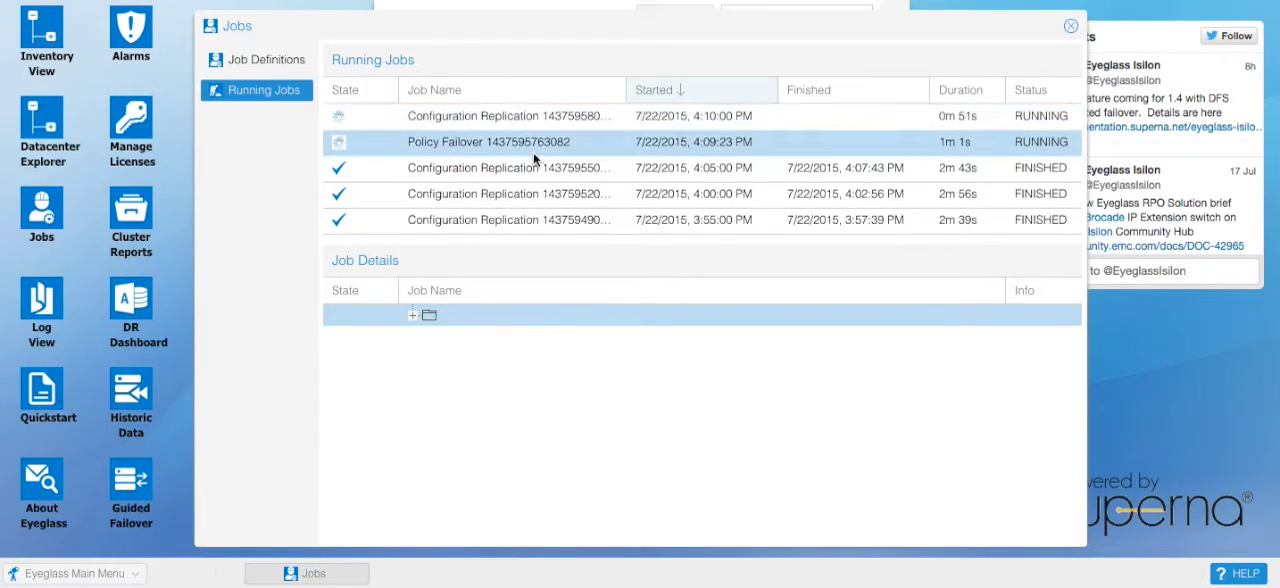
pyautogui.moveTo(580, 34); pyautogui.dragTo(569, 61)
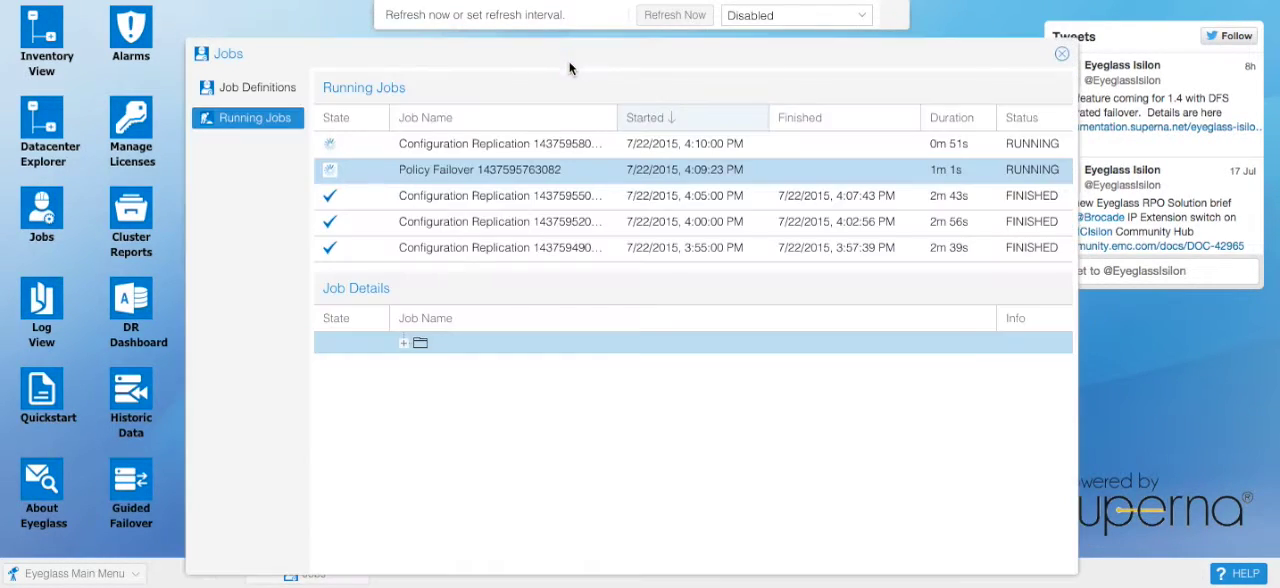
pyautogui.click(404, 343)
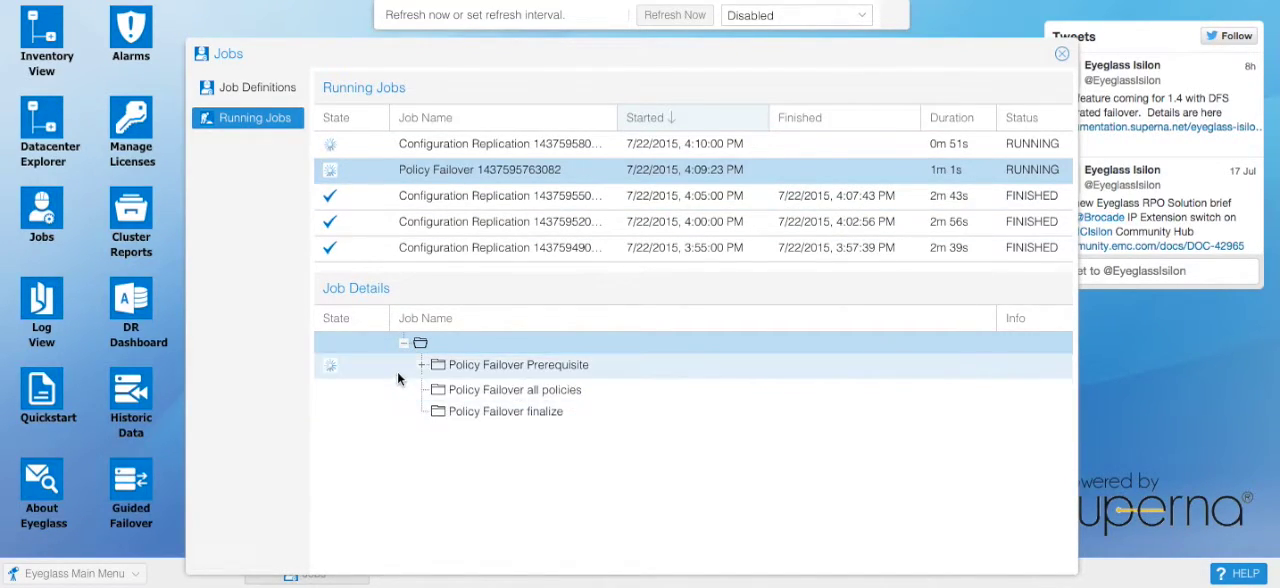
pyautogui.click(423, 368)
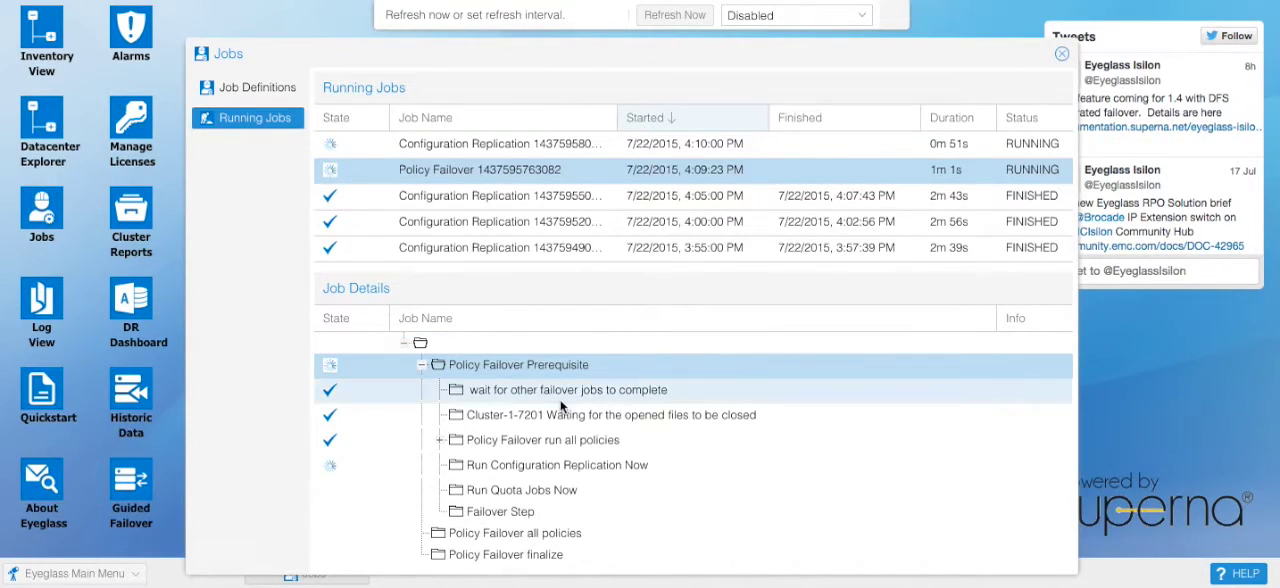
# Step: Refresh the running jobs list and expand the Policy Failover job's prerequisite steps to check their progress
pyautogui.click(686, 18)
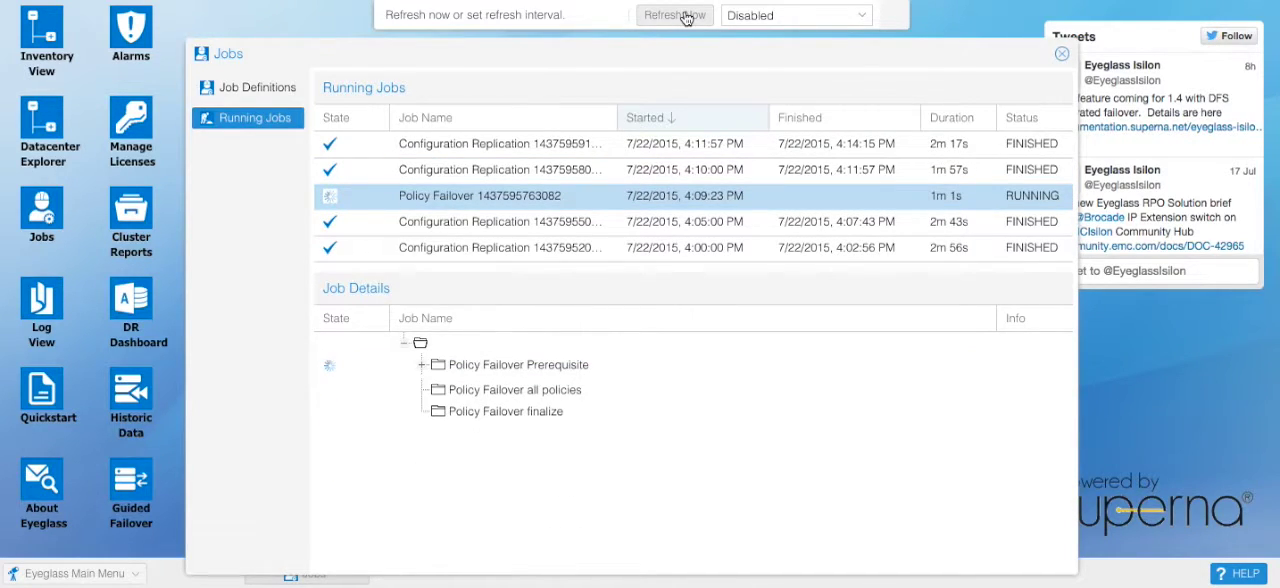
pyautogui.click(671, 23)
pyautogui.click(423, 366)
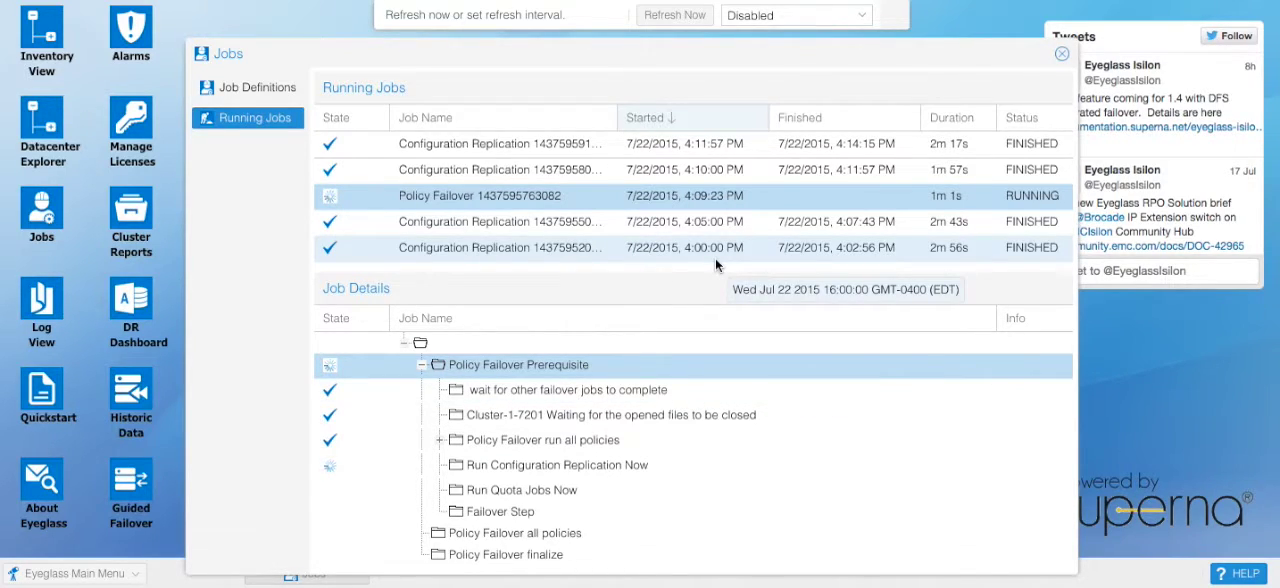
# Step: Refresh the jobs and review the policy2 failover steps under Policy Failover all policies, collapsing the branch when done
pyautogui.click(671, 18)
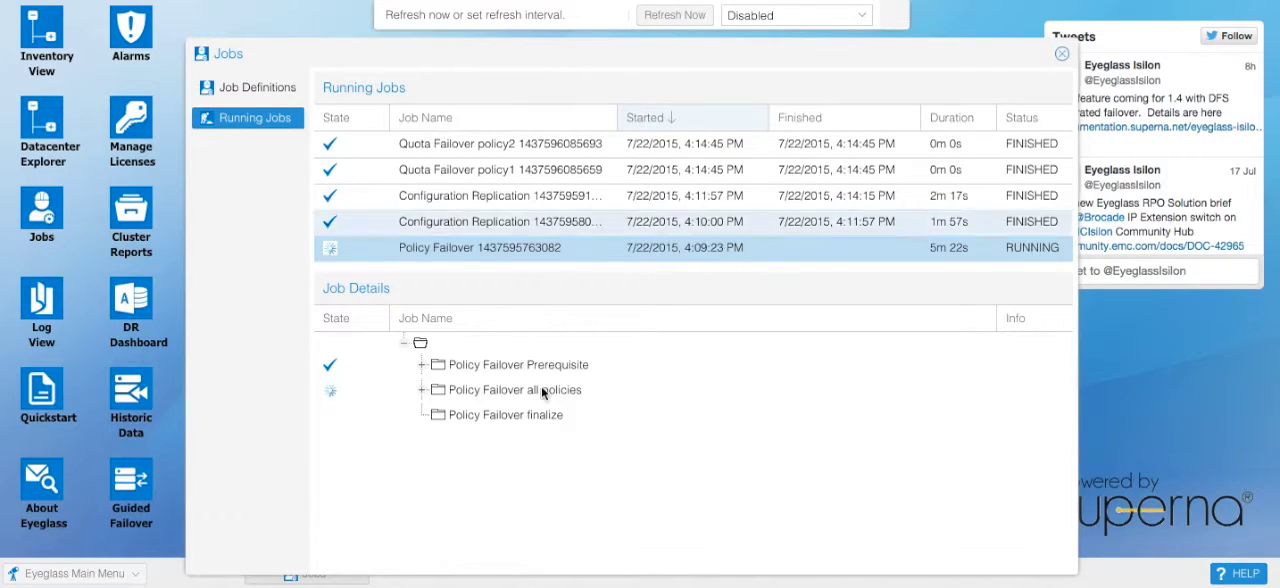
pyautogui.click(421, 390)
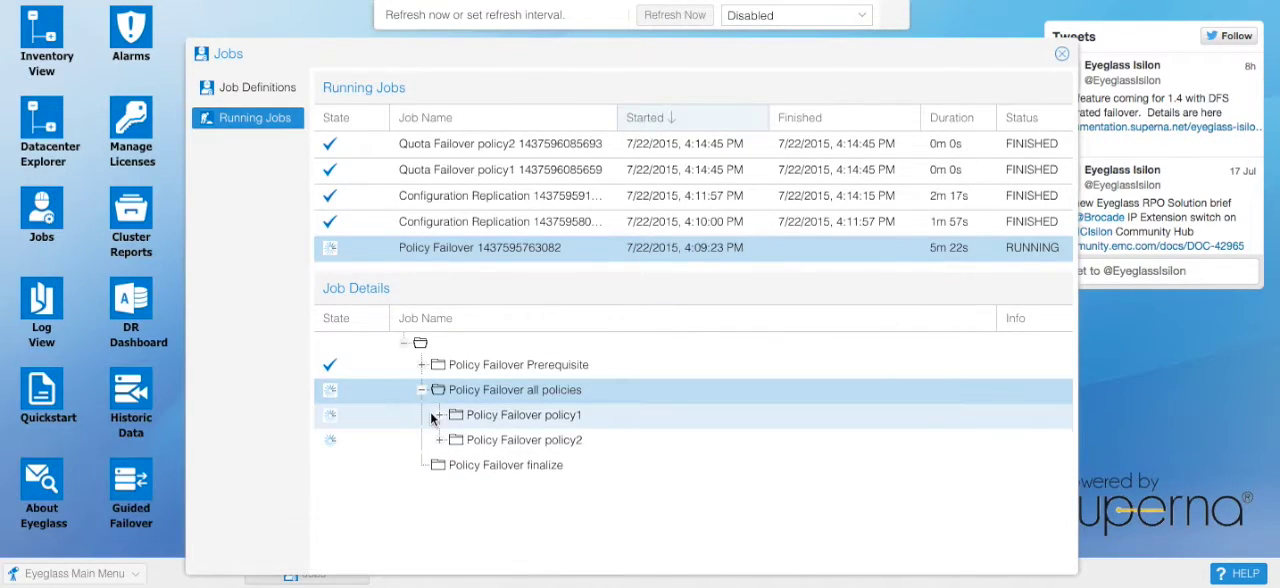
pyautogui.click(440, 442)
pyautogui.scroll(-2, 531, 447)
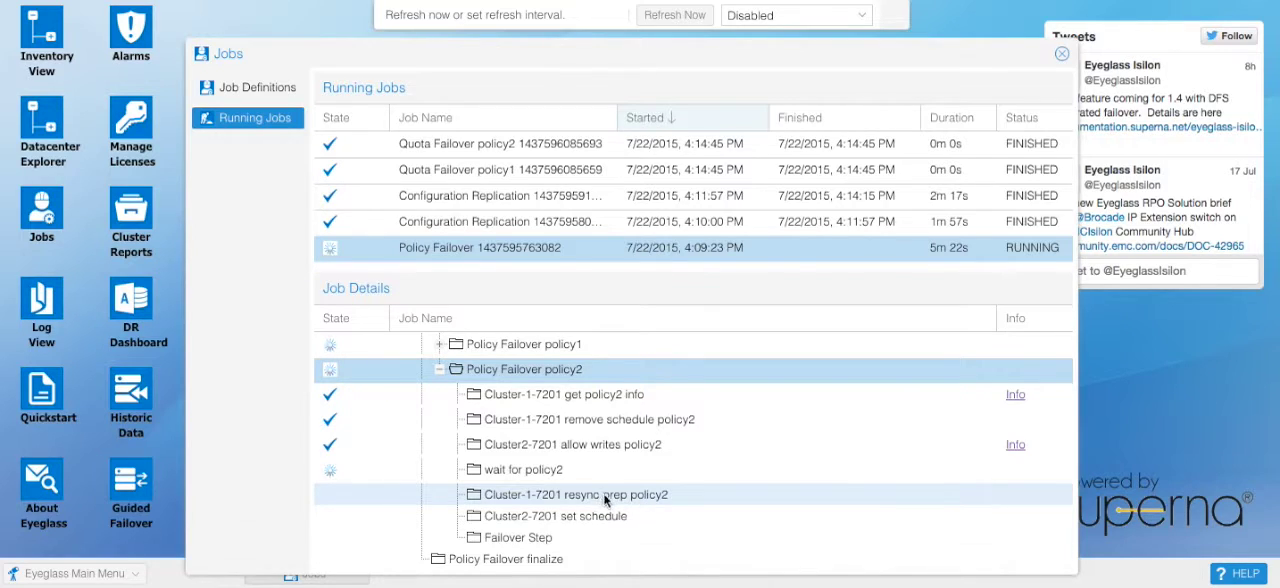
pyautogui.click(584, 516)
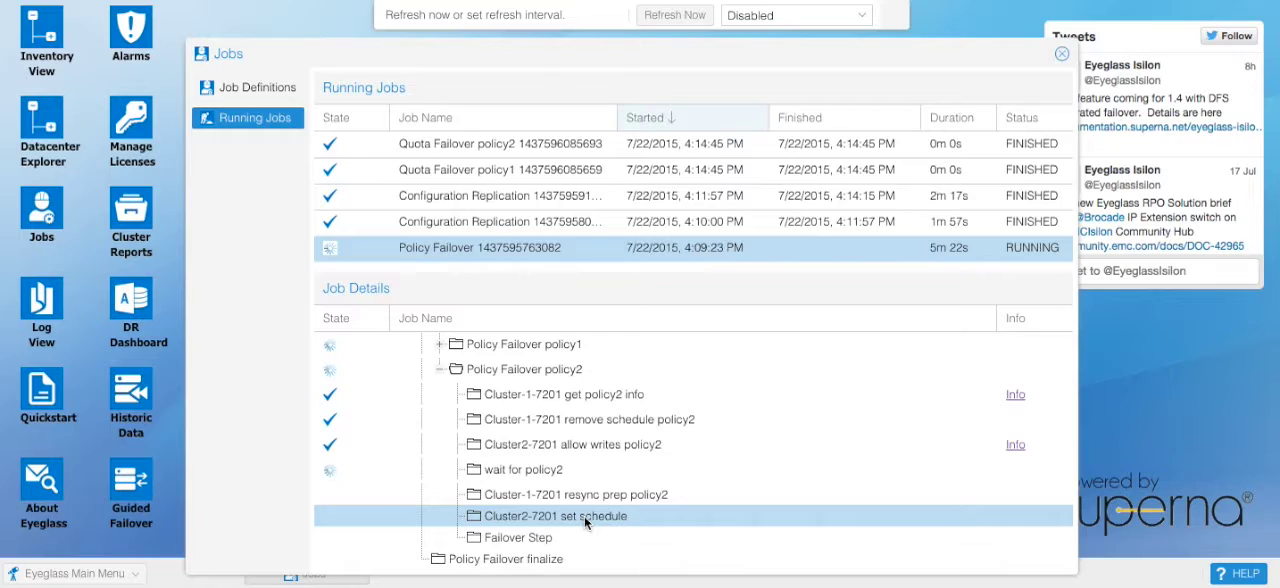
pyautogui.click(596, 477)
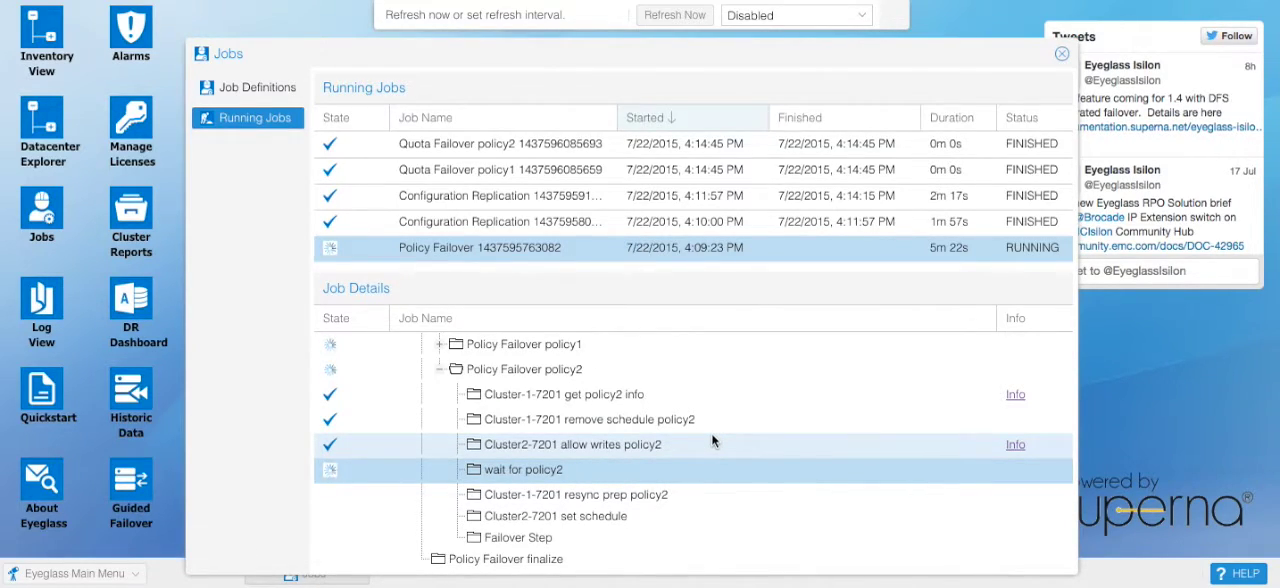
pyautogui.scroll(1, 705, 437)
pyautogui.click(424, 380)
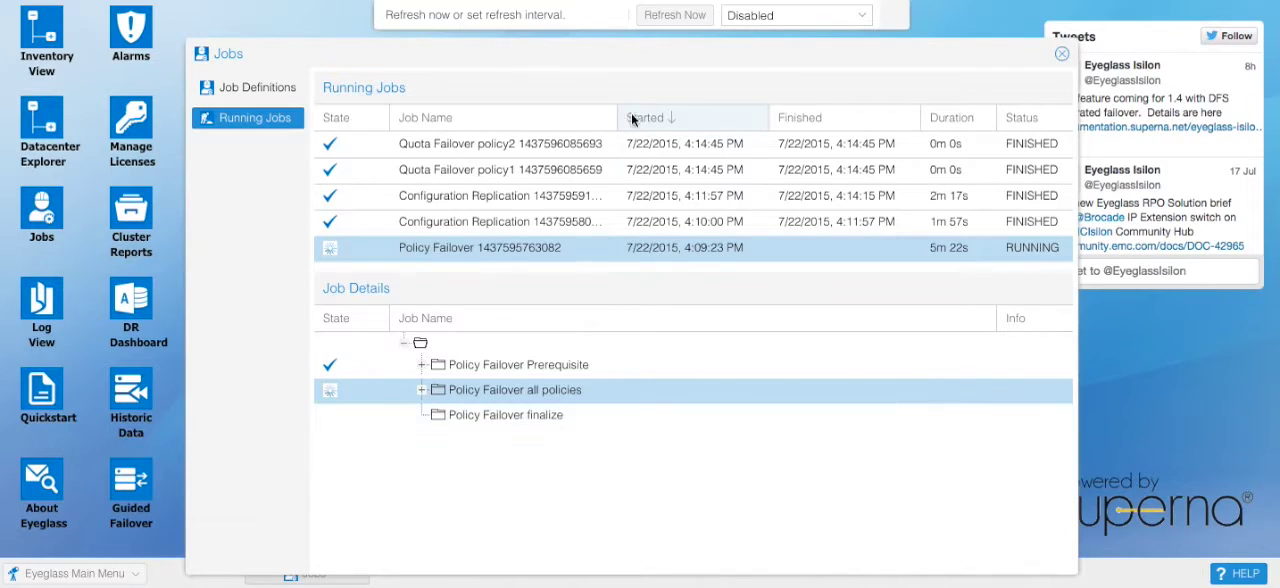
# Step: Refresh the job status repeatedly and recheck the progress of the individual policy2 failover steps, collapsing policy2 when done
pyautogui.click(673, 16)
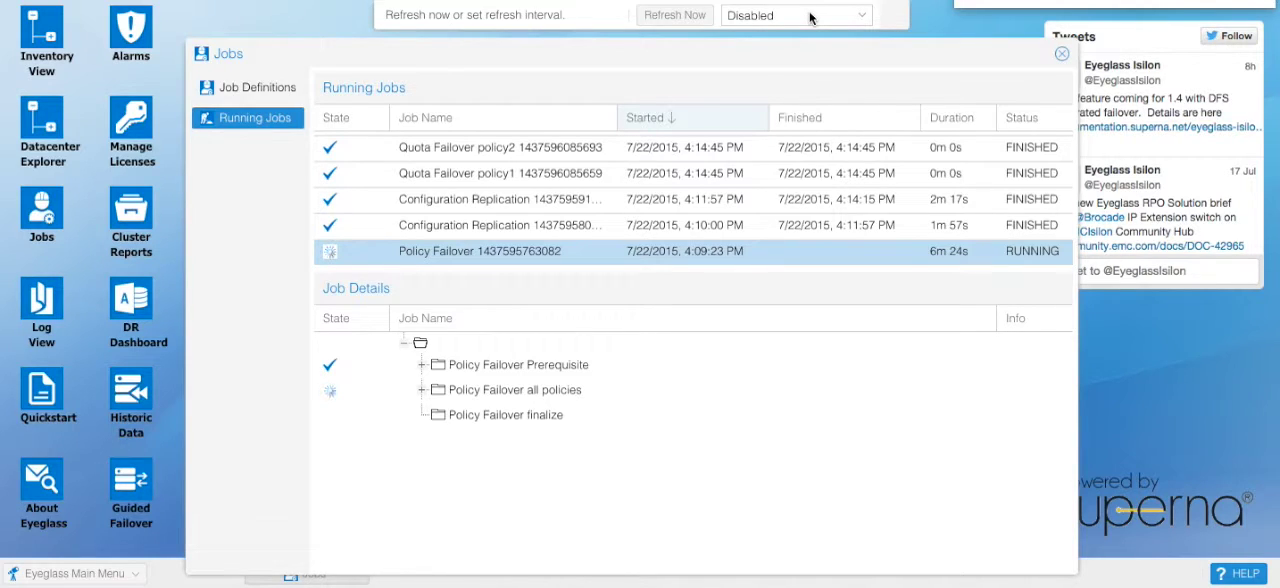
pyautogui.click(684, 20)
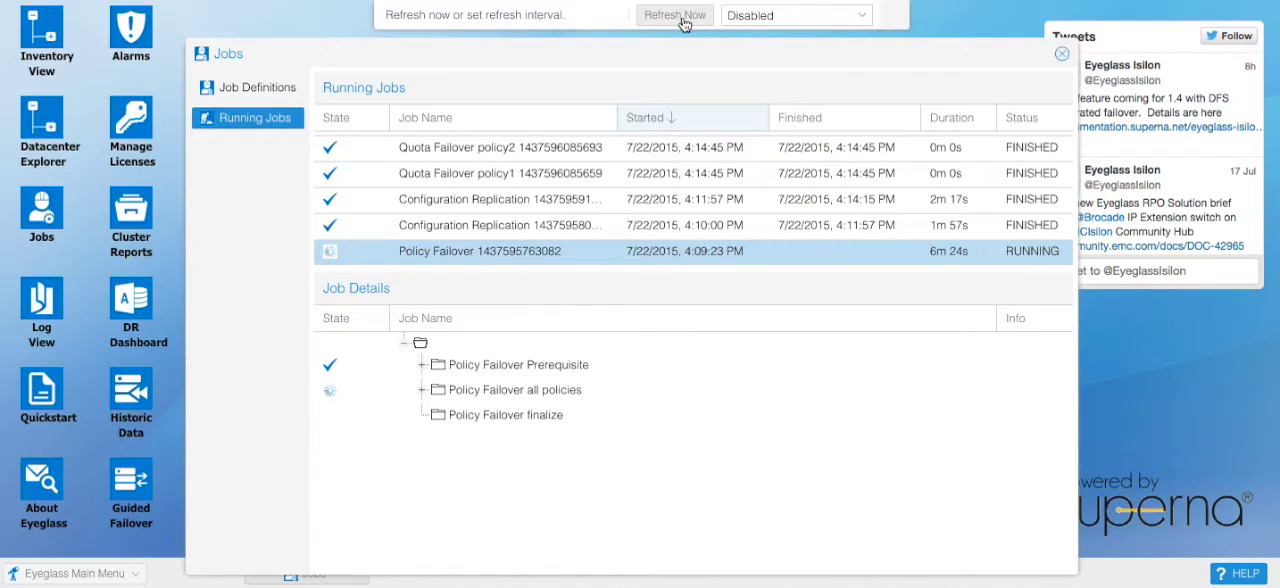
pyautogui.click(684, 20)
pyautogui.click(684, 20)
pyautogui.click(422, 392)
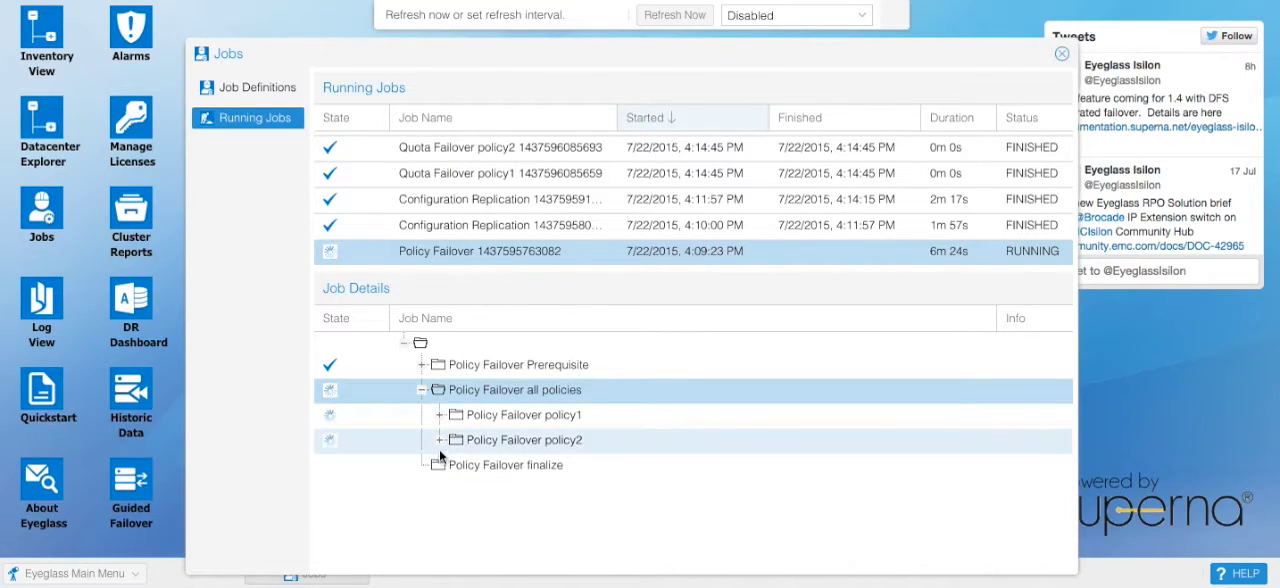
pyautogui.click(440, 440)
pyautogui.scroll(-1, 663, 464)
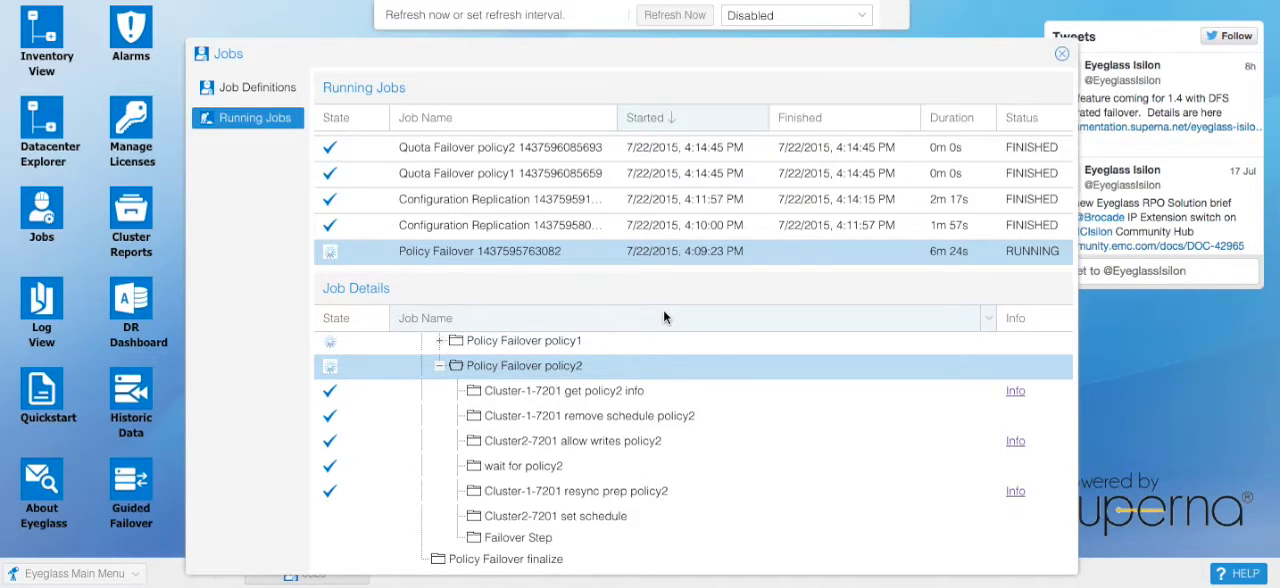
pyautogui.click(440, 367)
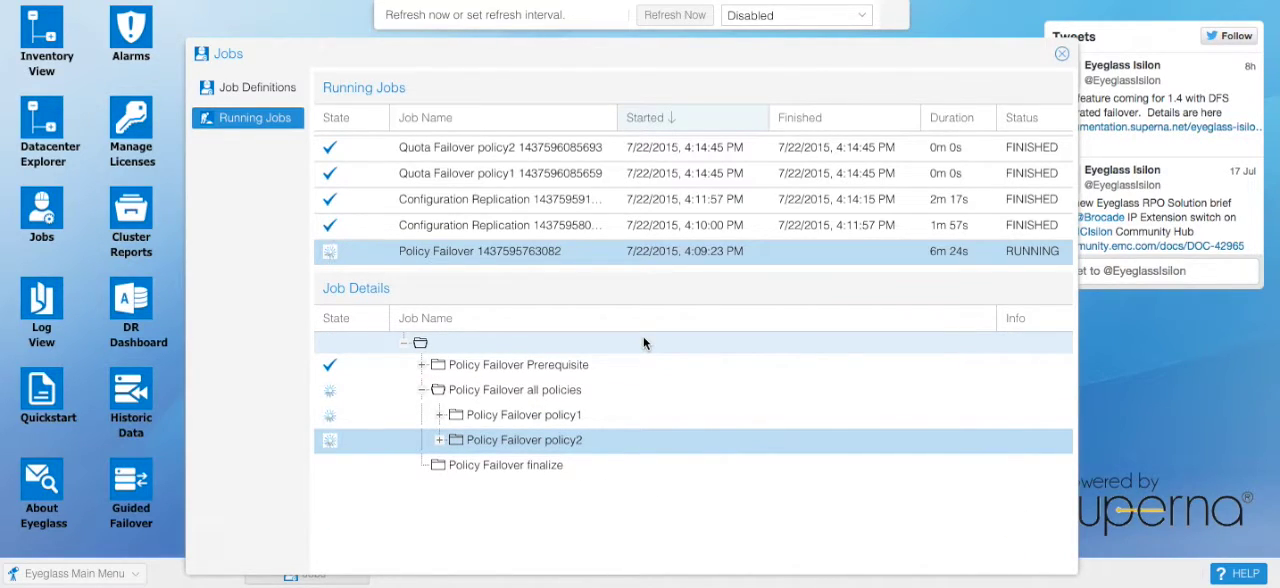
# Step: Refresh the Policy Failover job's status twice more, minimizing the Hangouts pop-up each time it covers the job details
pyautogui.click(676, 16)
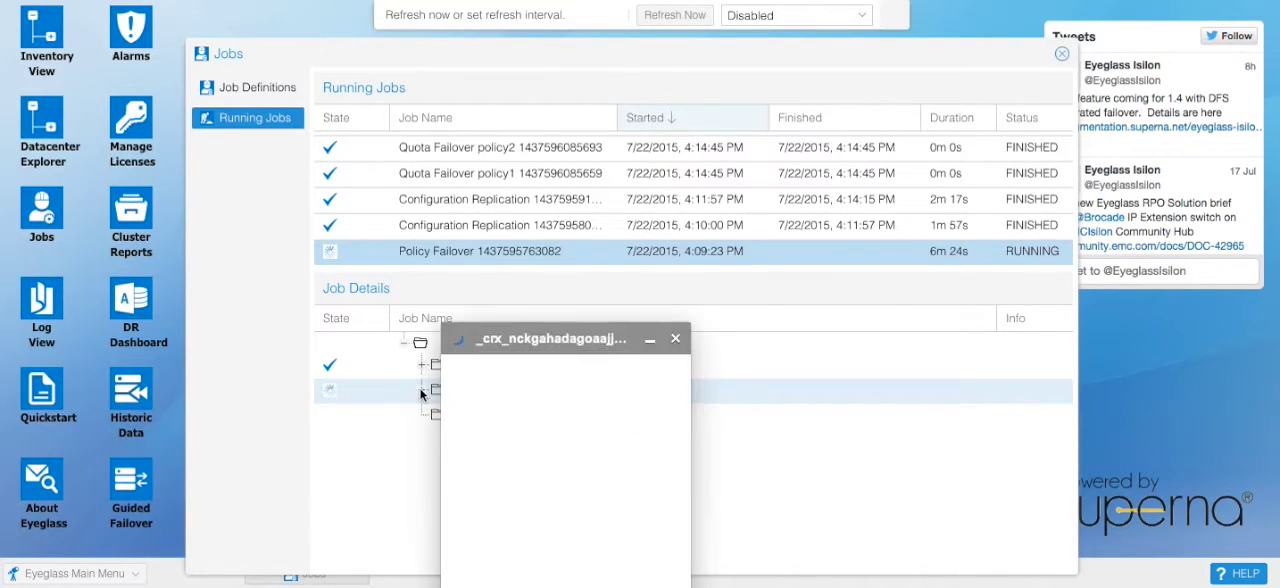
pyautogui.click(650, 338)
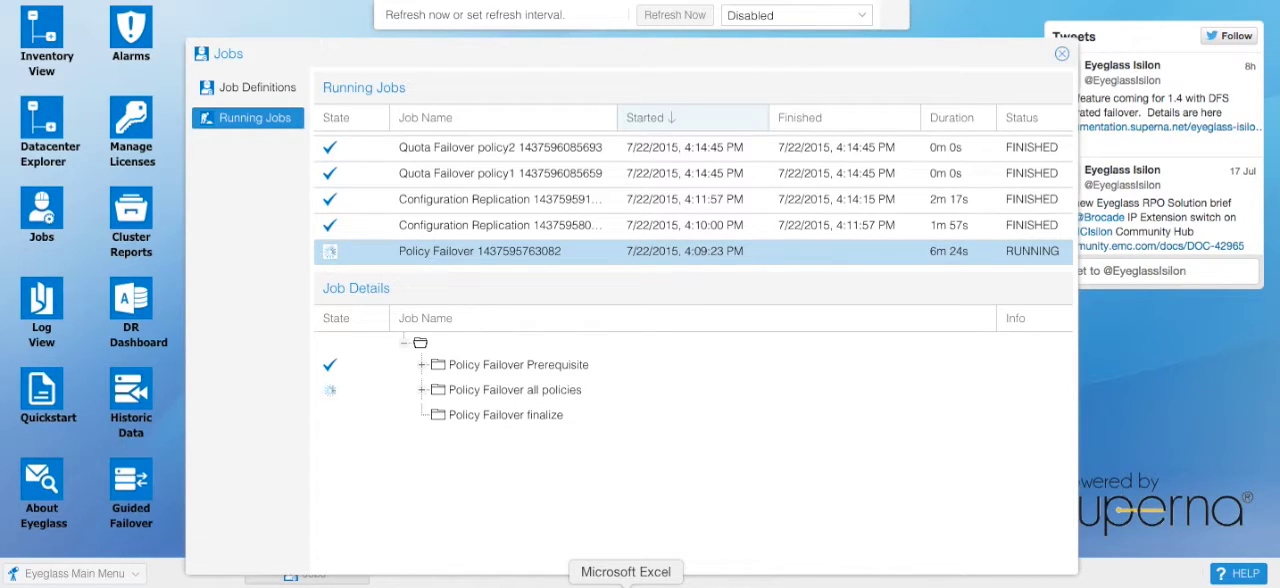
pyautogui.click(676, 16)
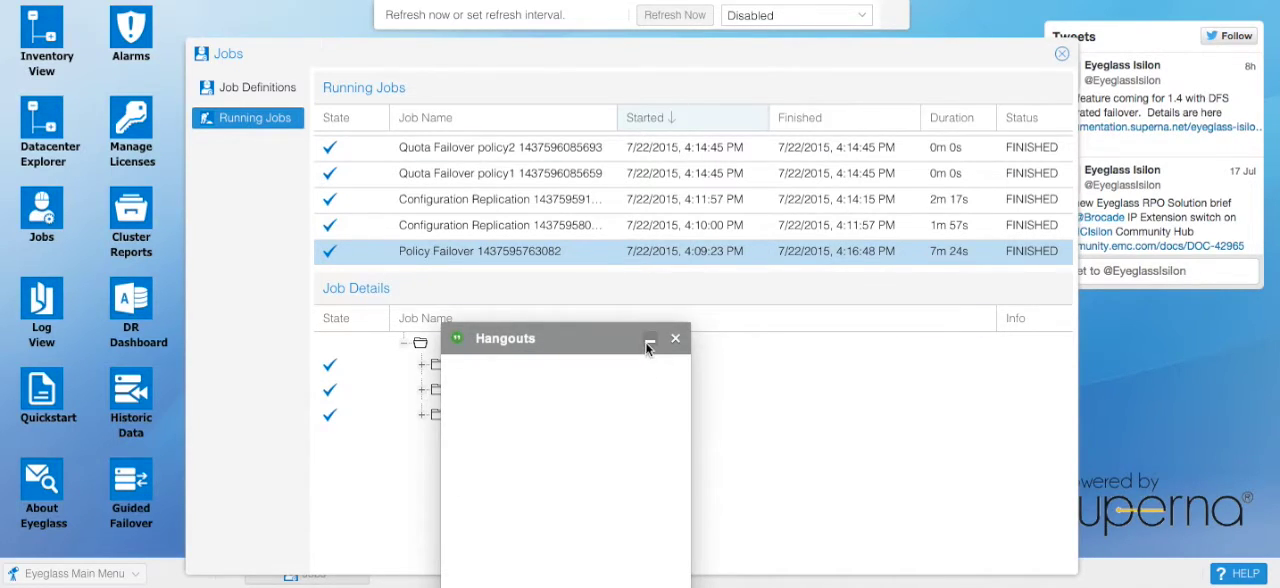
pyautogui.click(649, 340)
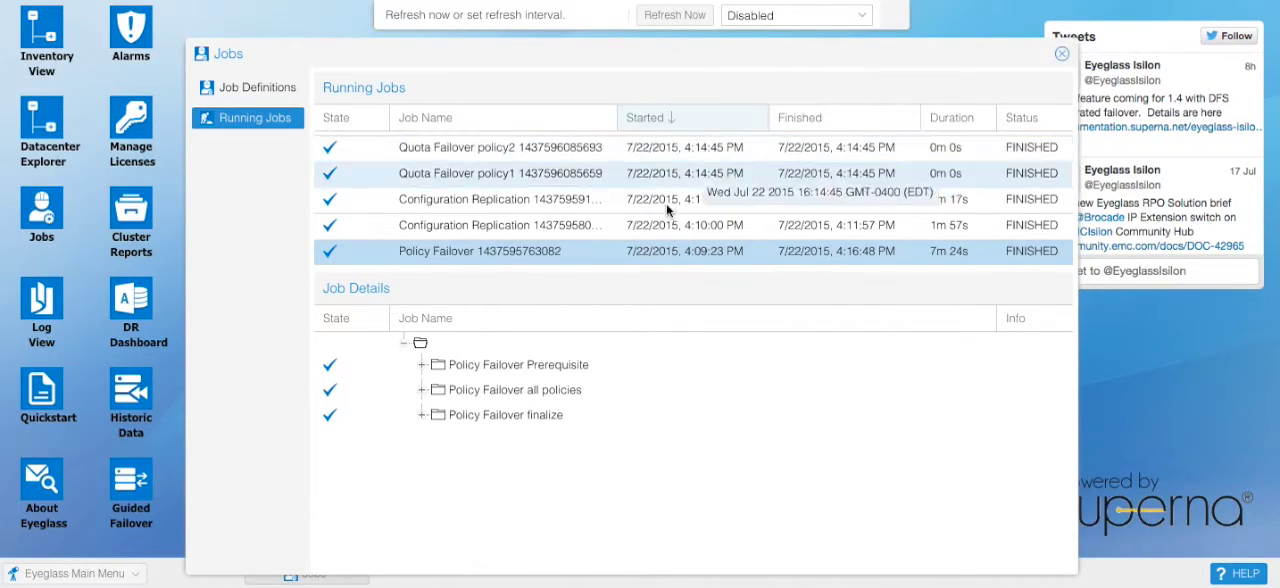
# Step: Inspect the Policy Failover finalize steps that delete source quotas for policy1 and policy2, and expand Policy Failover all policies
pyautogui.click(424, 416)
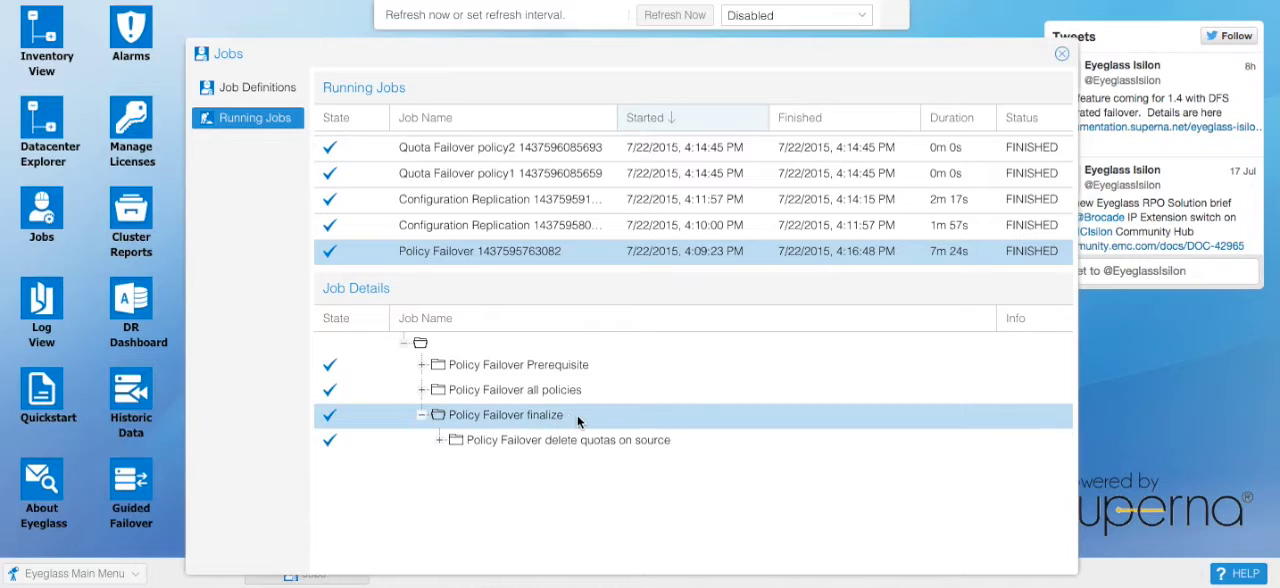
pyautogui.click(441, 441)
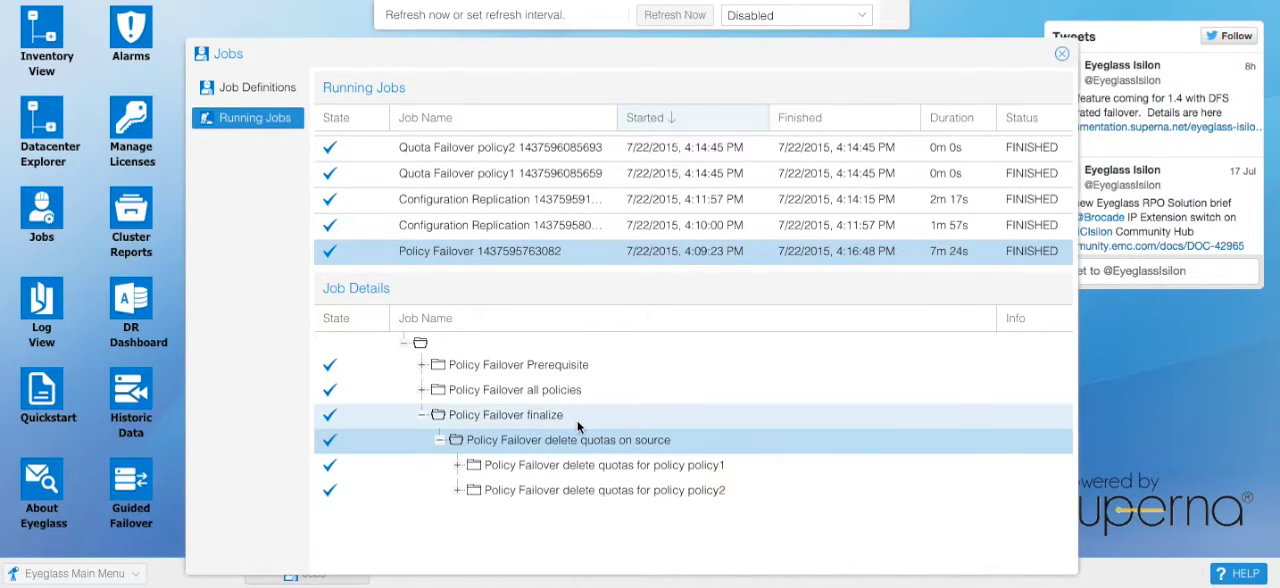
pyautogui.click(457, 491)
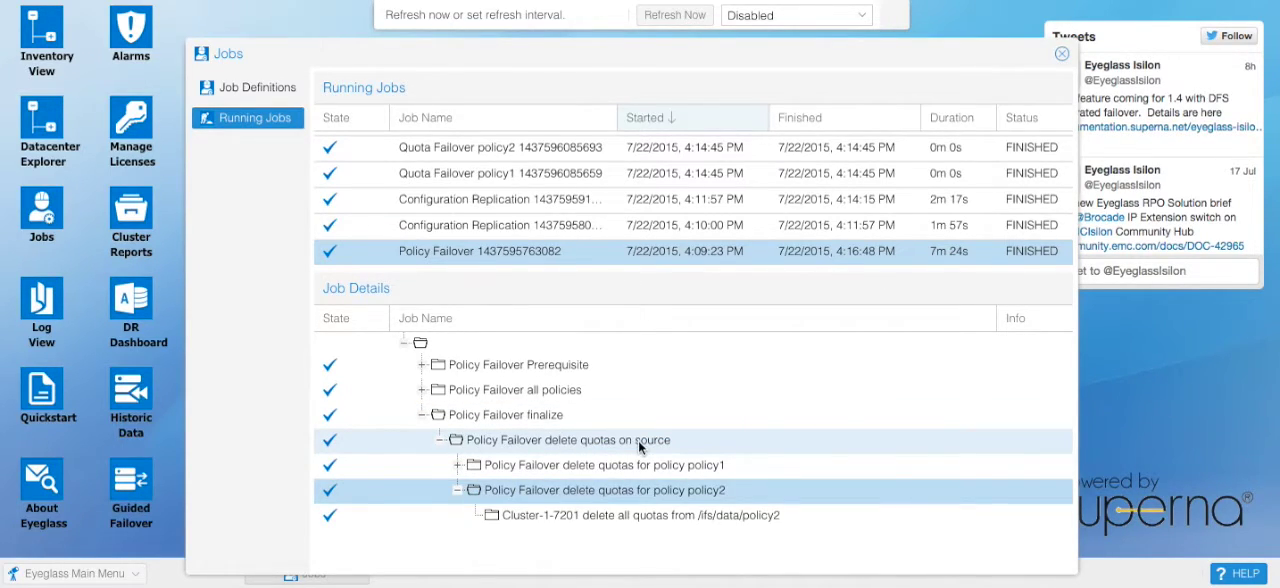
pyautogui.click(457, 465)
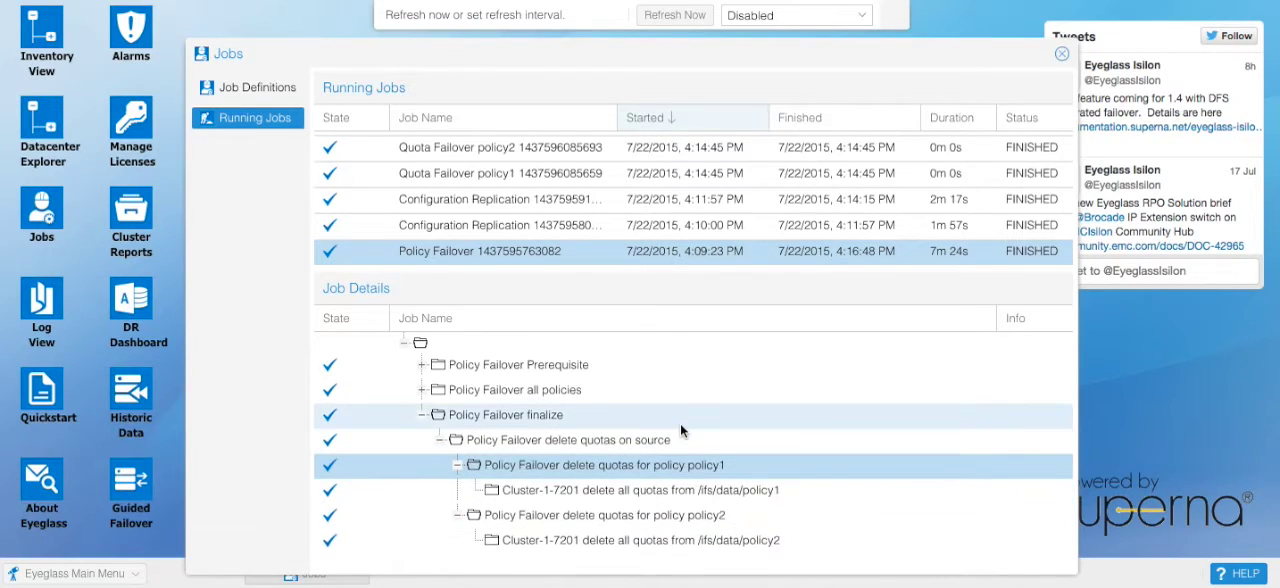
pyautogui.click(540, 389)
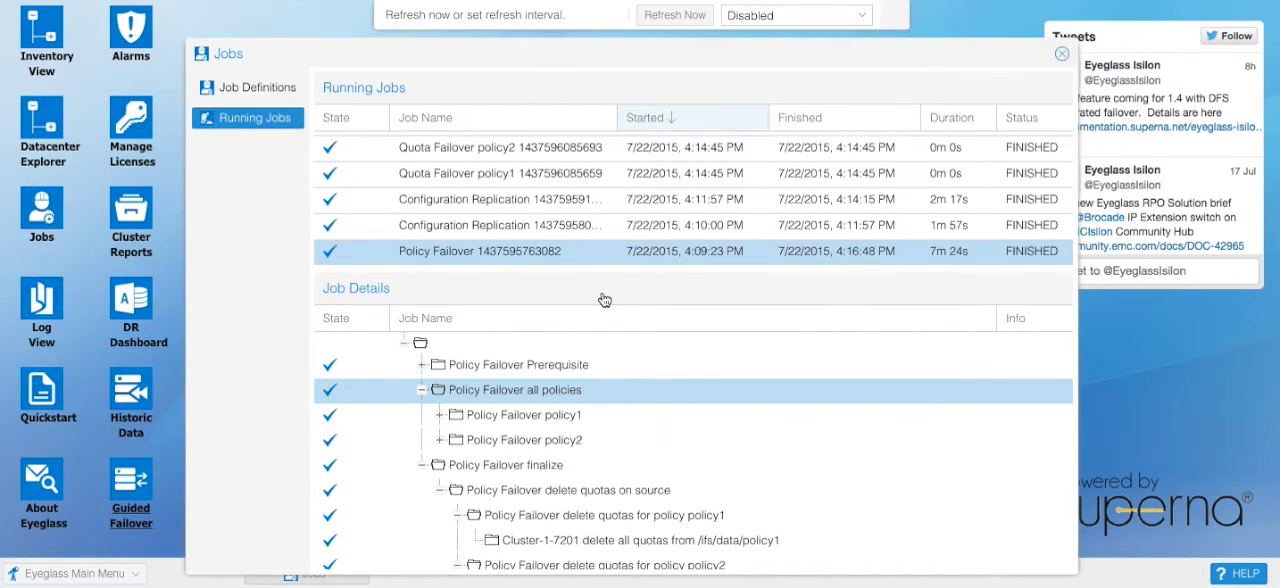
pyautogui.click(310, 92)
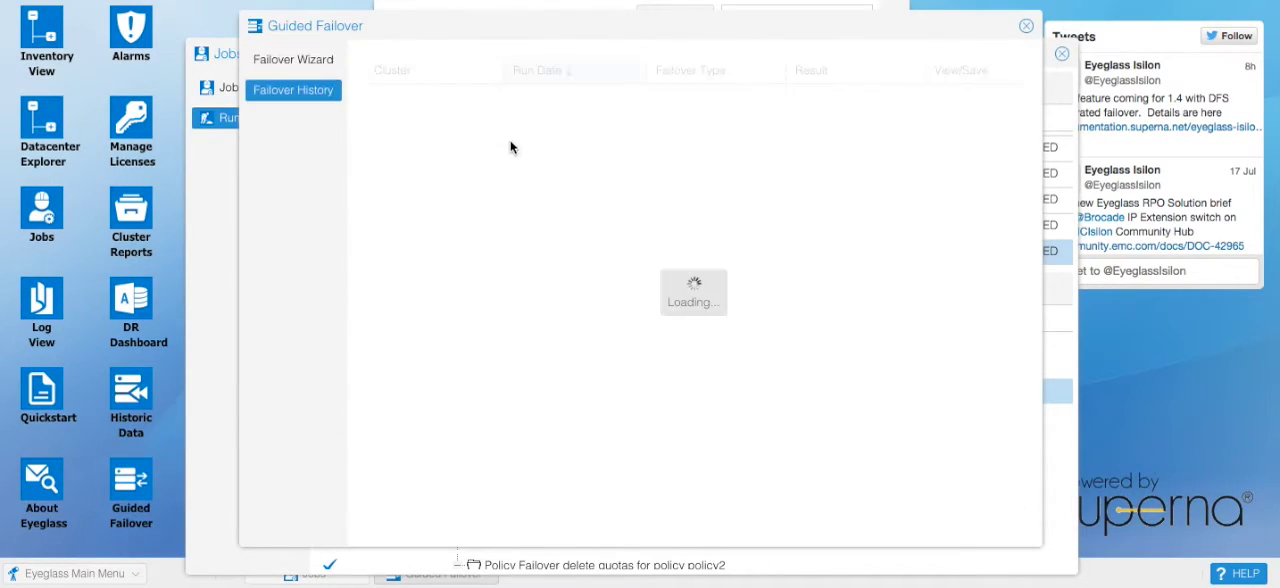
pyautogui.click(947, 94)
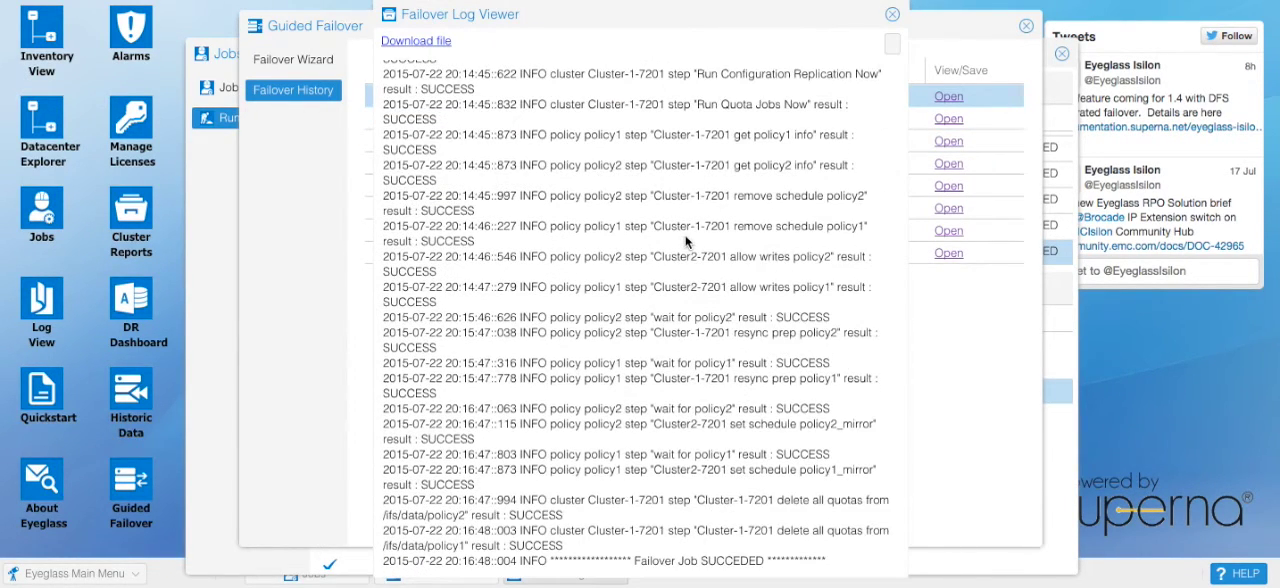
pyautogui.click(892, 14)
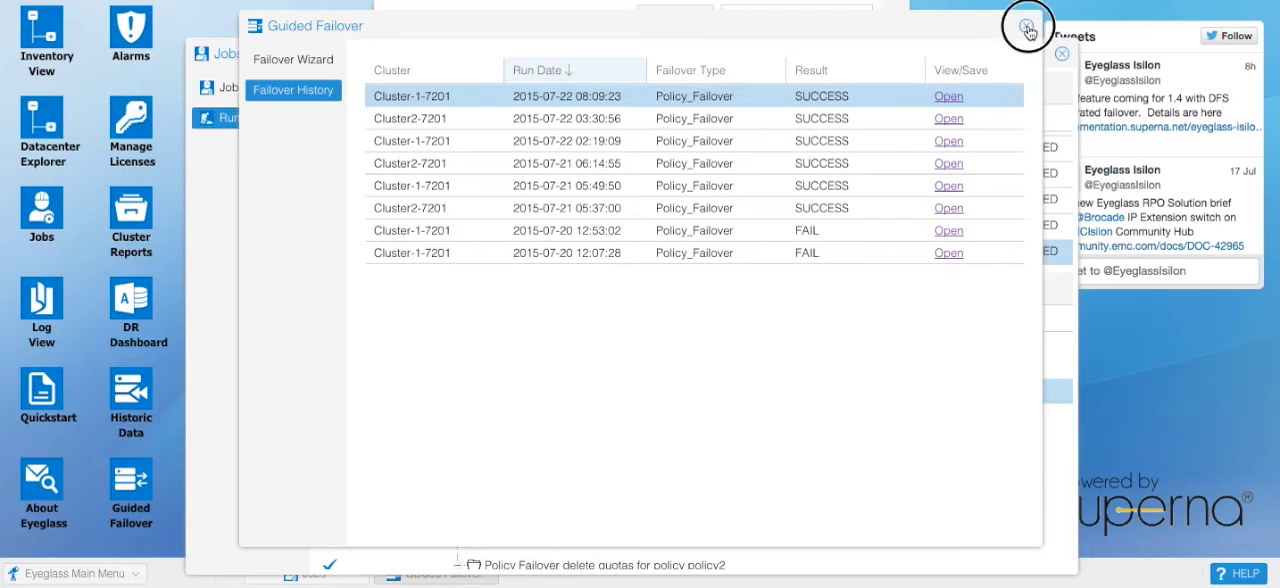
pyautogui.click(1028, 30)
pyautogui.click(1036, 58)
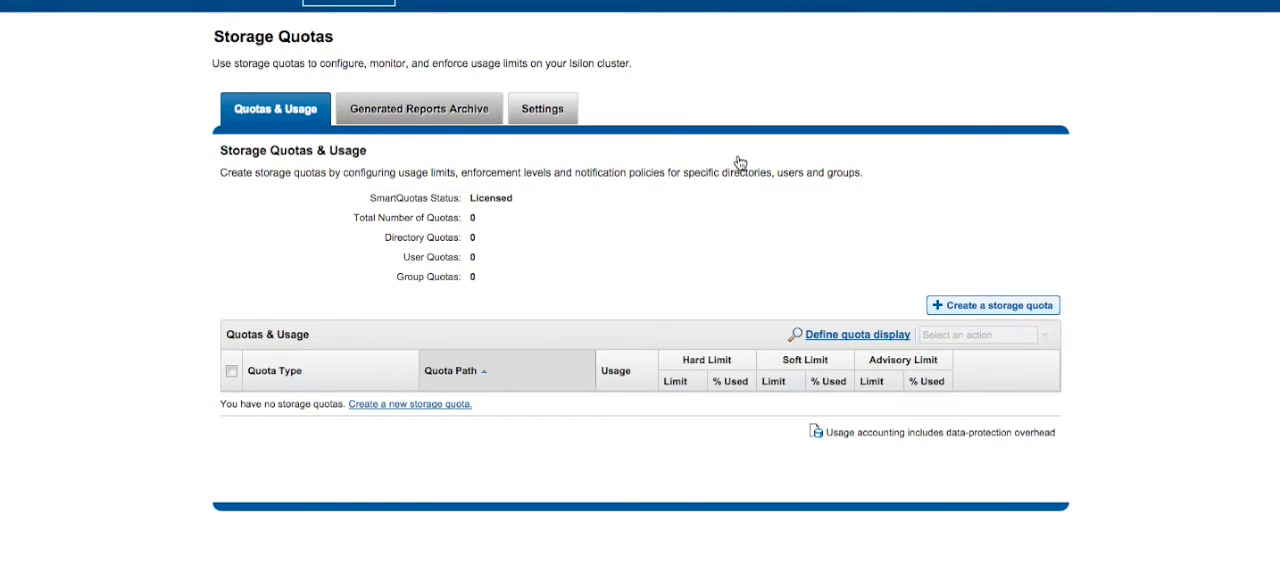
# Step: Switch to OneFS on Cluster2-7201 and reload its Quotas & Usage view to check the storage quotas
pyautogui.click(472, 104)
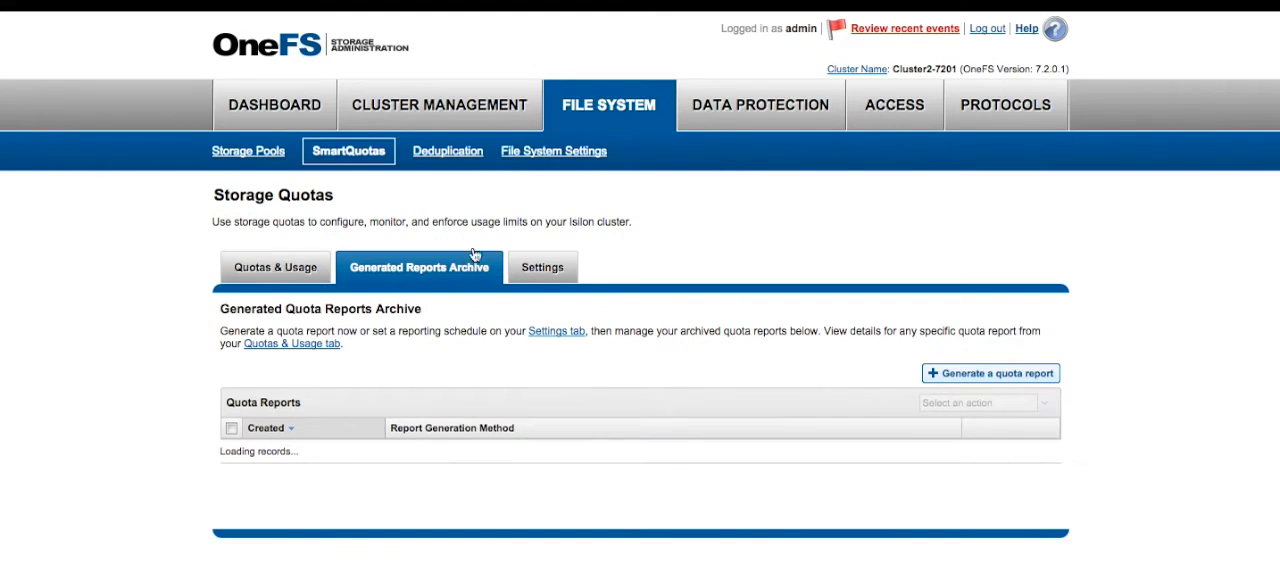
pyautogui.click(289, 274)
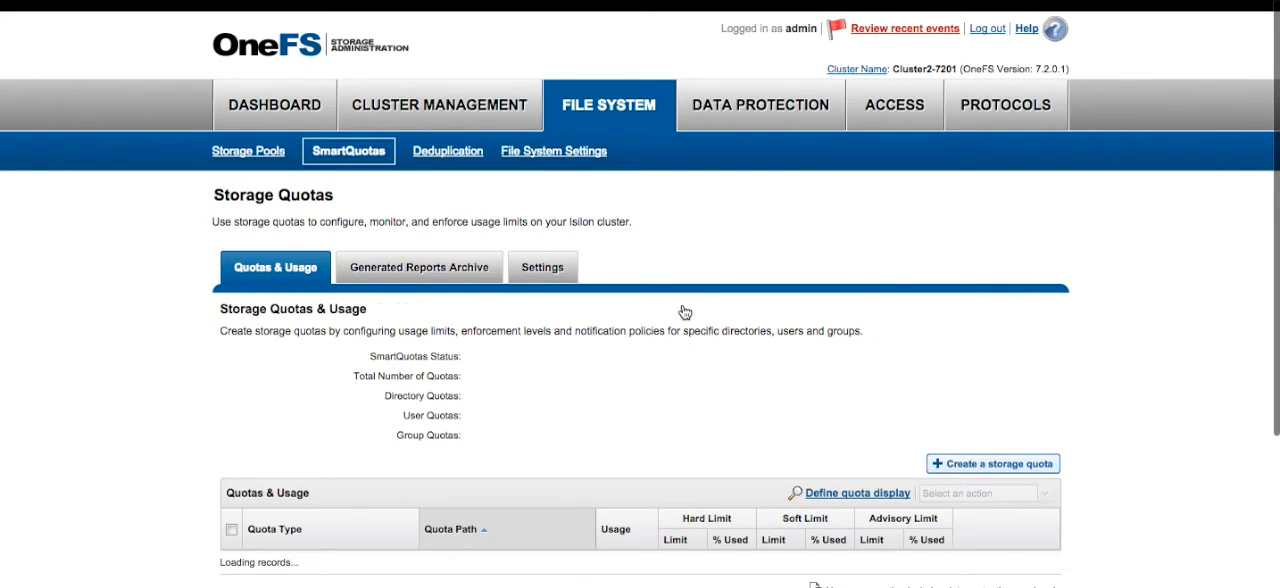
pyautogui.scroll(-1, 685, 313)
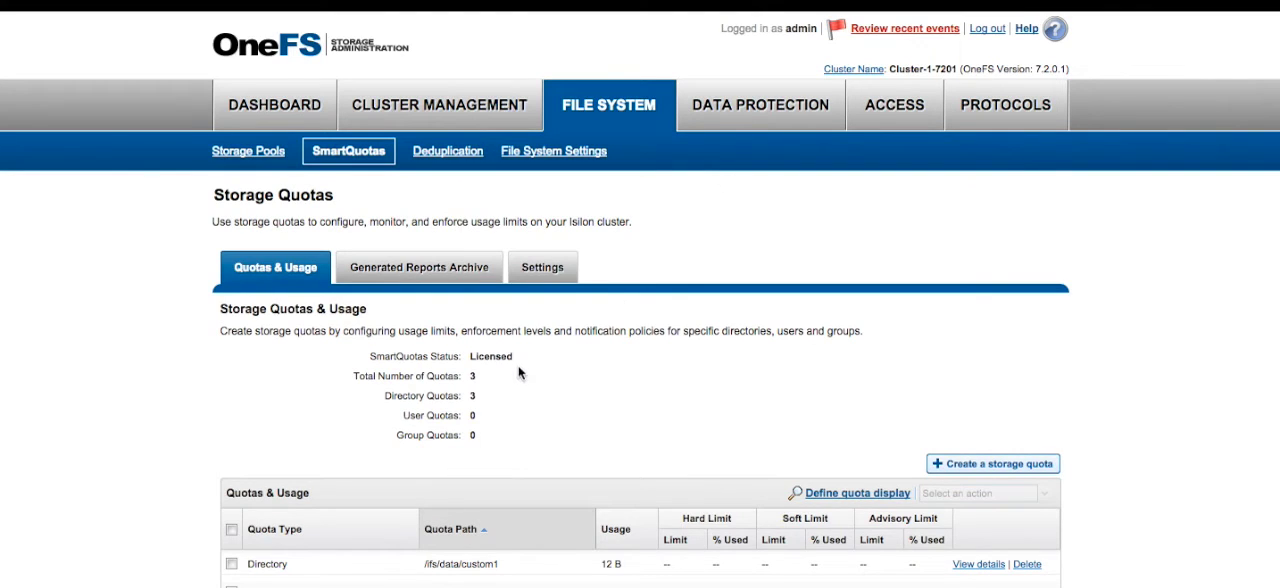
# Step: Reload the Quotas & Usage view on Cluster-1-7201 in OneFS and check which storage quotas are listed
pyautogui.click(410, 270)
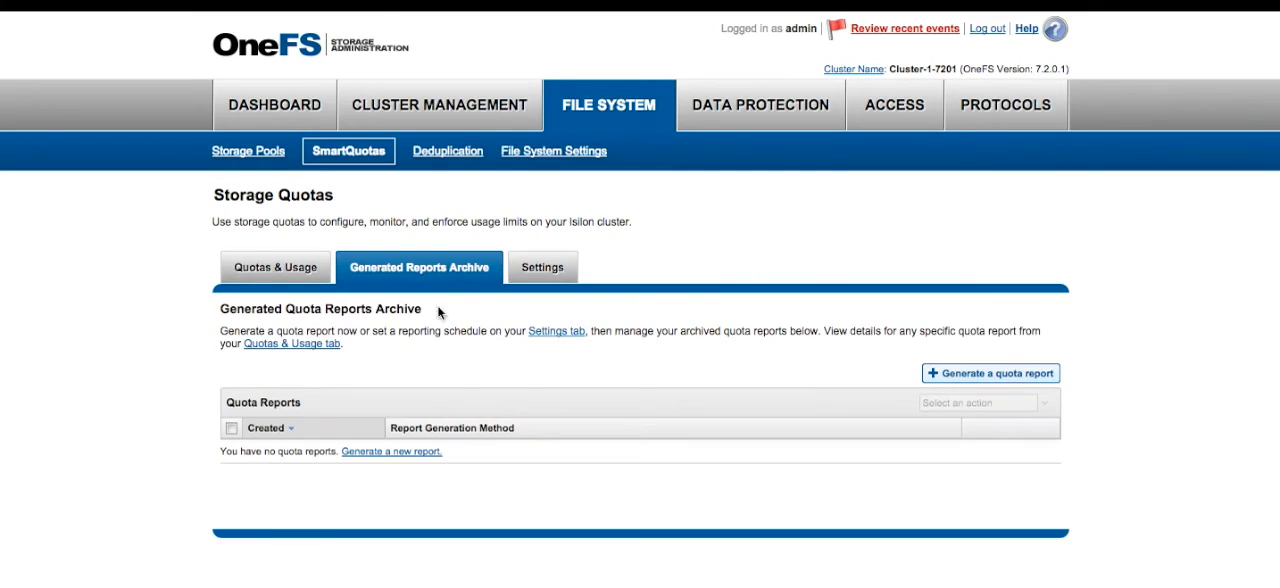
pyautogui.click(282, 267)
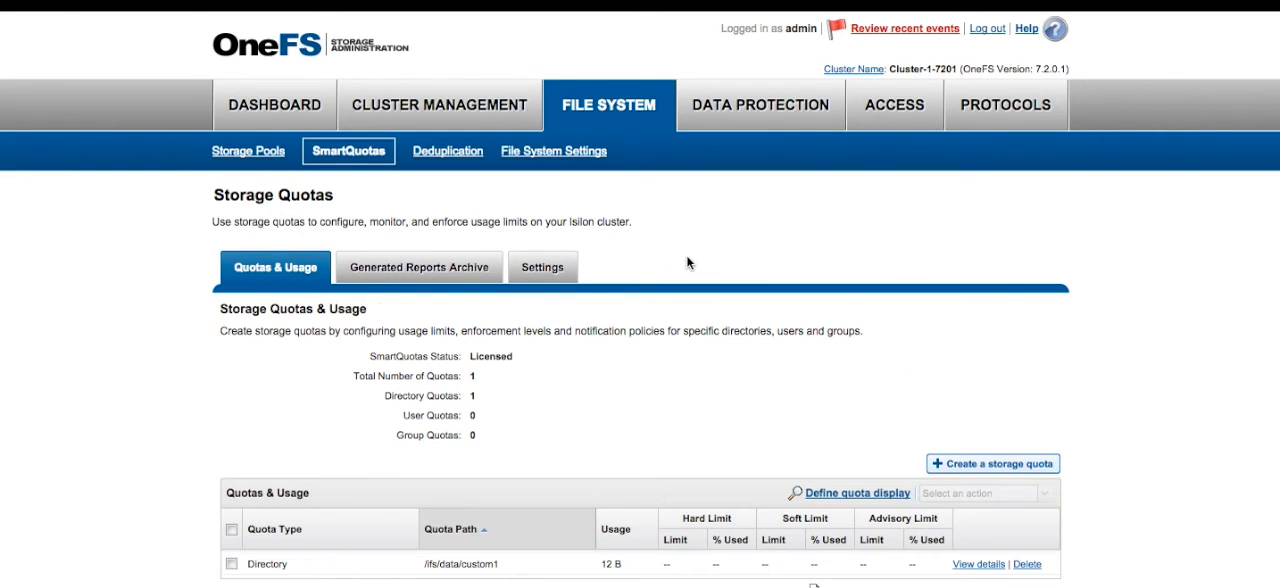
pyautogui.scroll(-3, 686, 255)
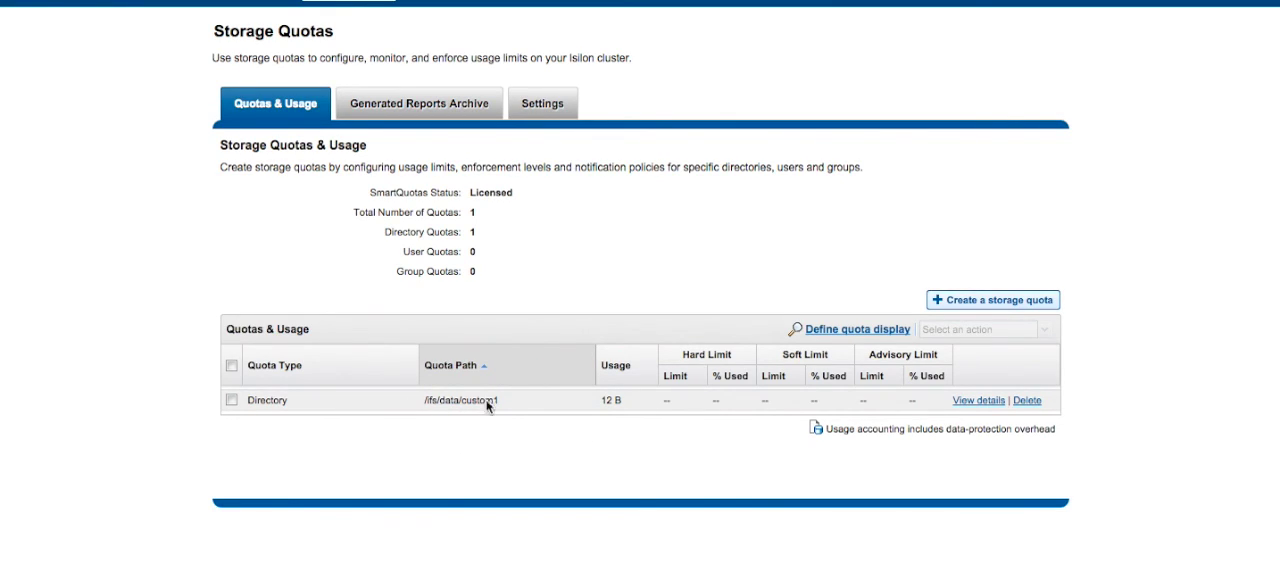
pyautogui.scroll(2, 705, 207)
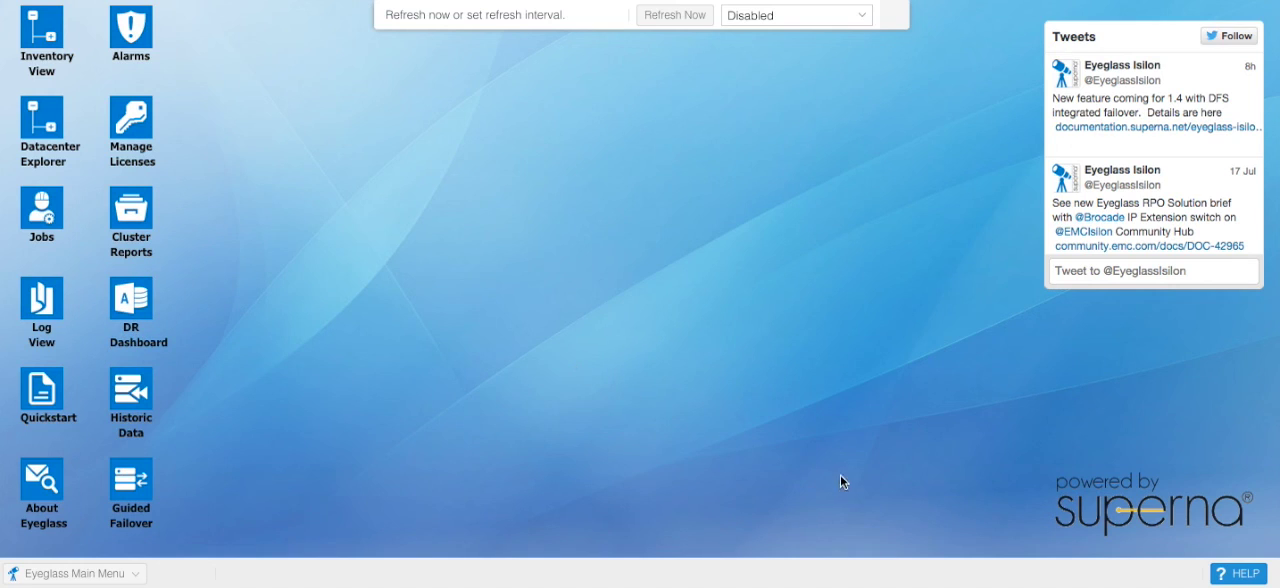
pyautogui.rightClick(960, 582)
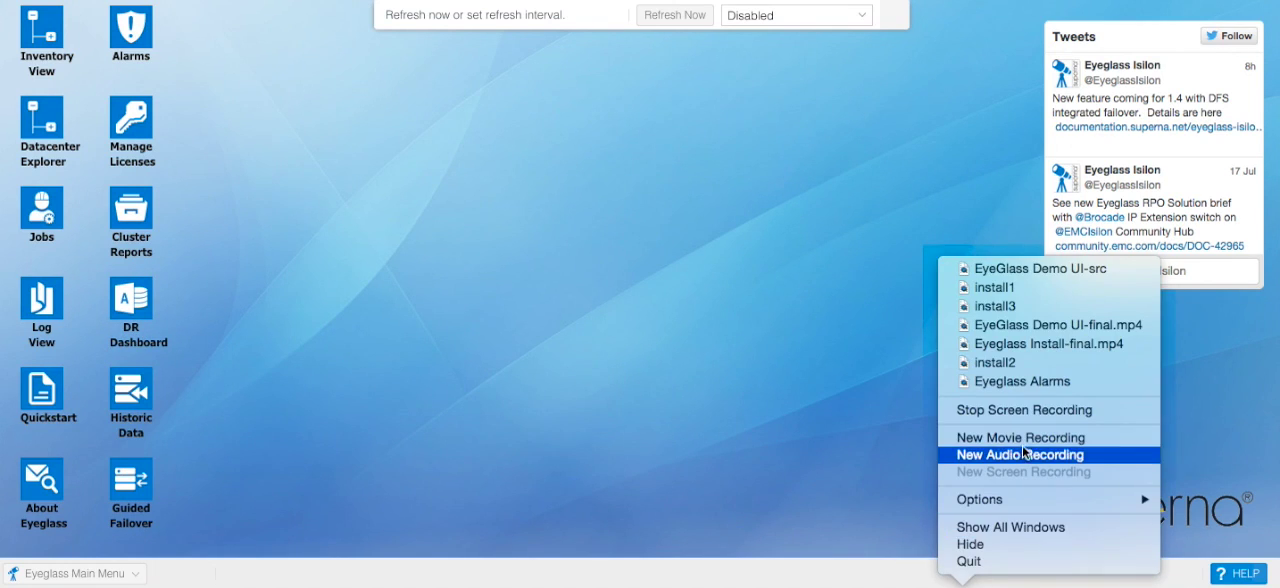